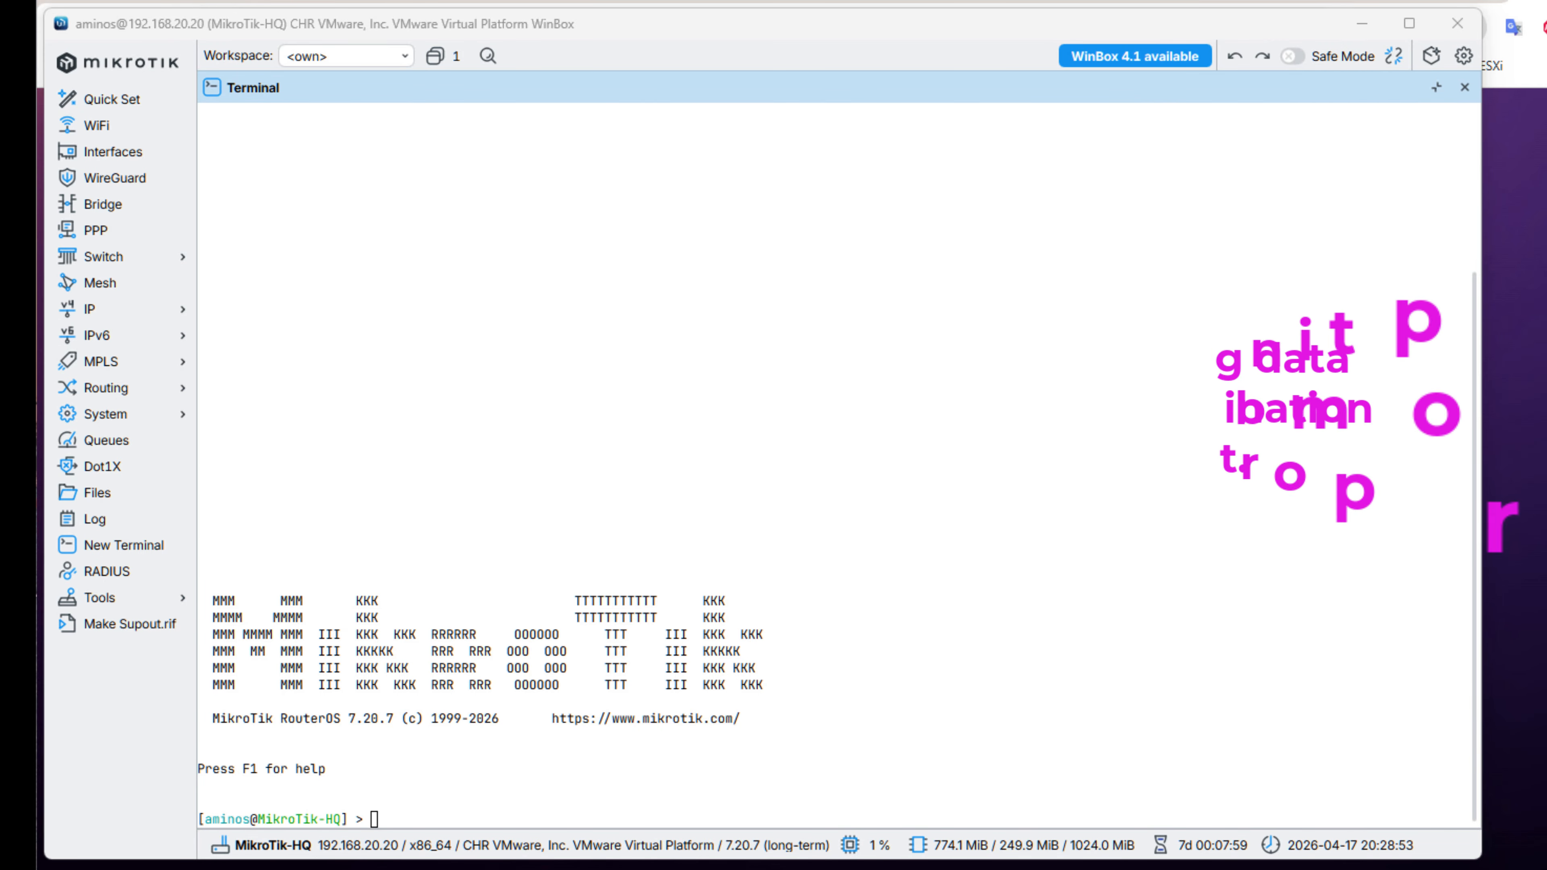
Look at the Grafana login page at 192.168.30.105:3000 in the browser behind WinBox, and return to WinBox.
{"action": "left_click", "coordinate": [1362, 23]}
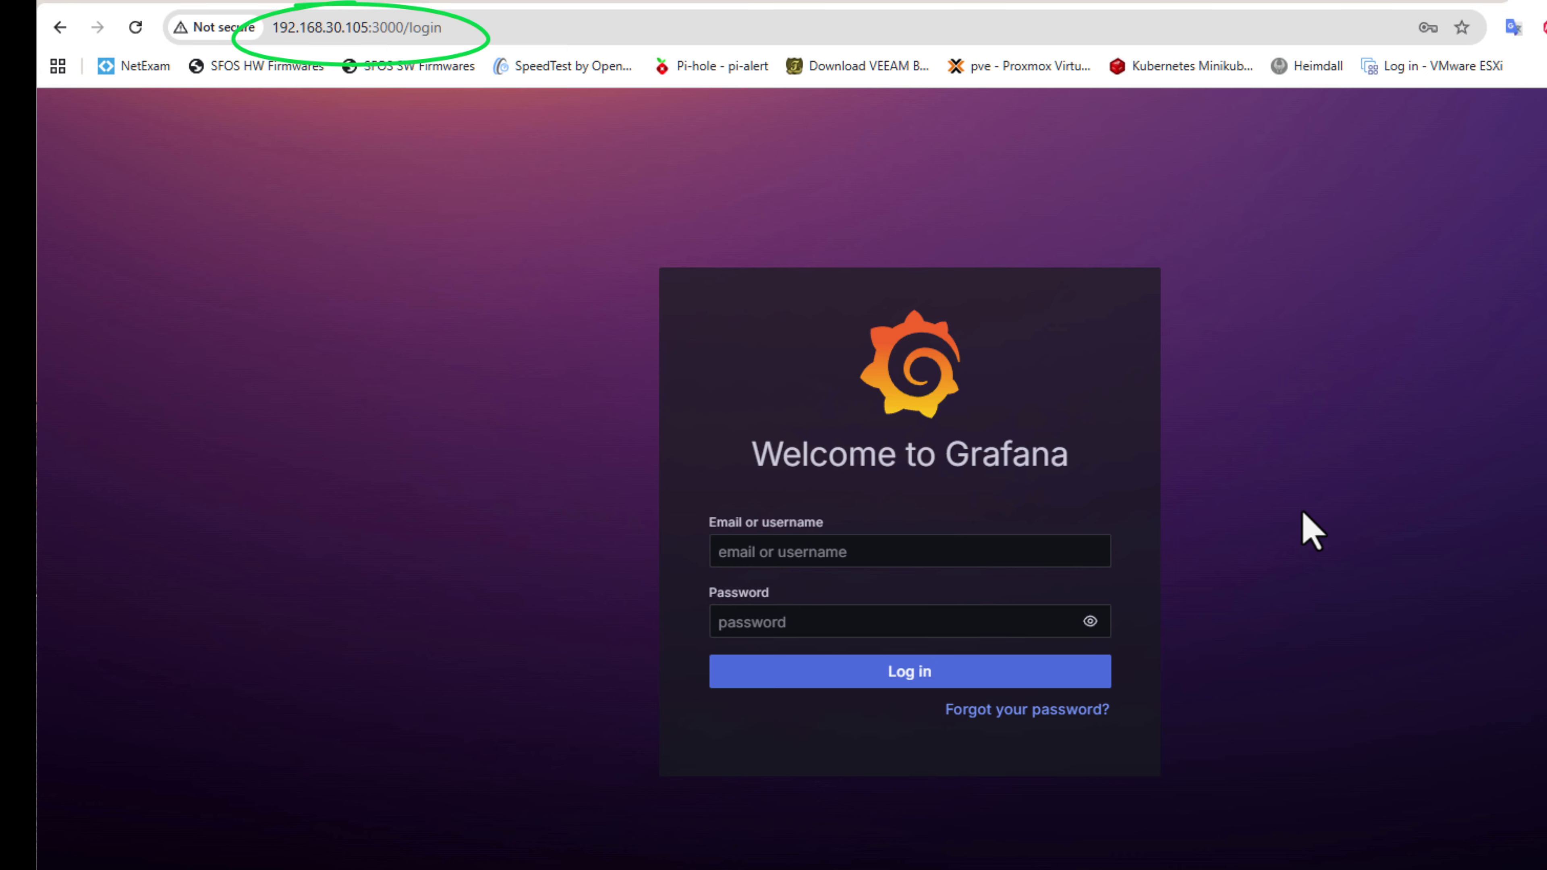
{"action": "left_click", "coordinate": [1298, 868]}
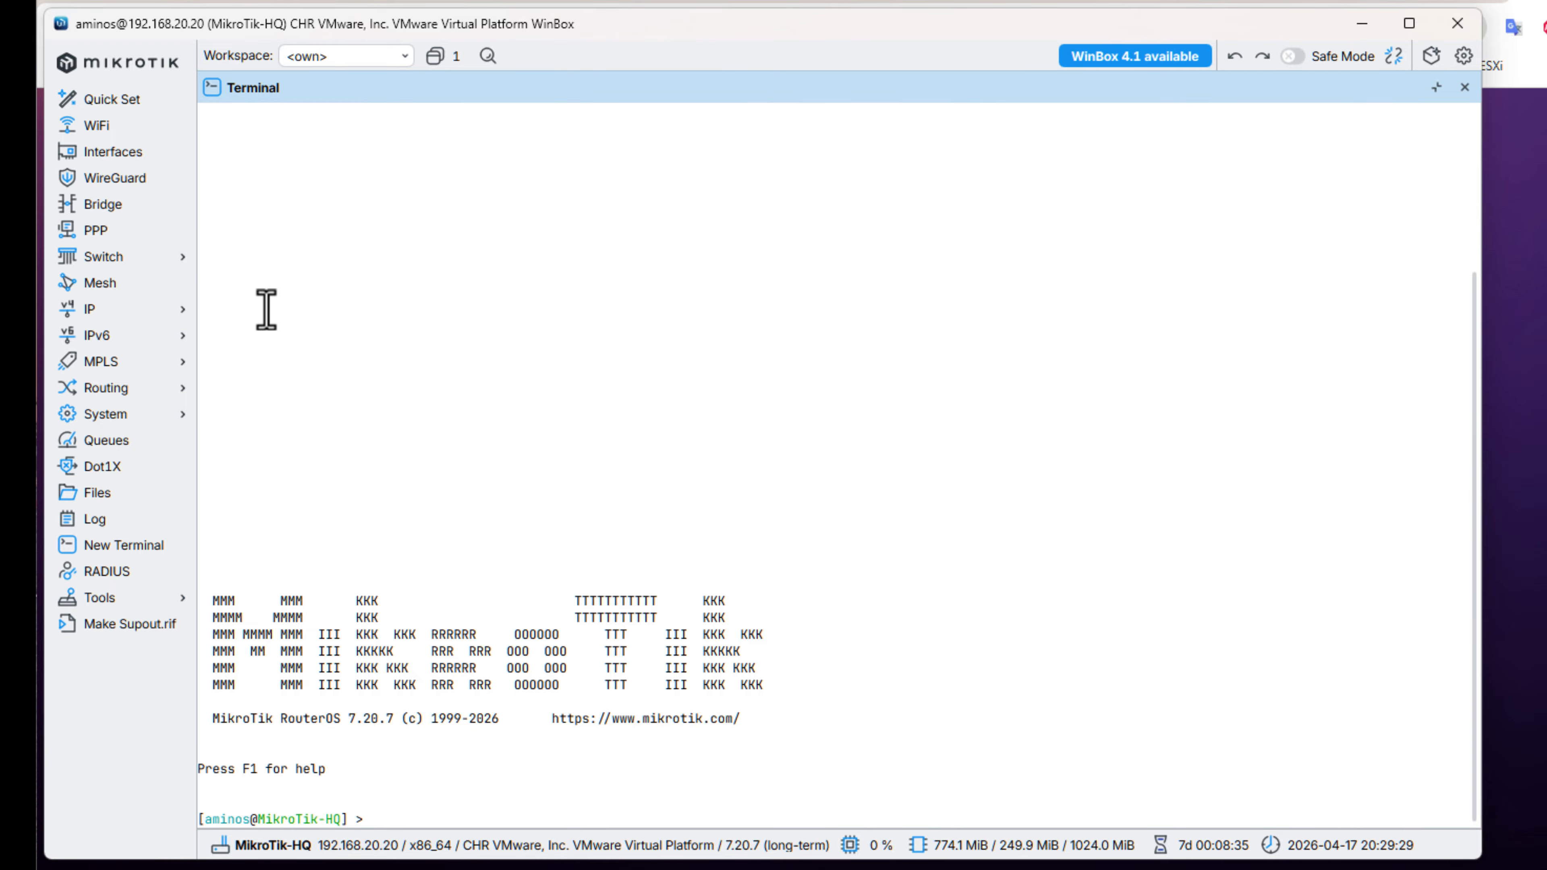
Review the WAN PPPoE client and ether2 in the router's interface list, and close the list.
{"action": "left_click", "coordinate": [112, 152]}
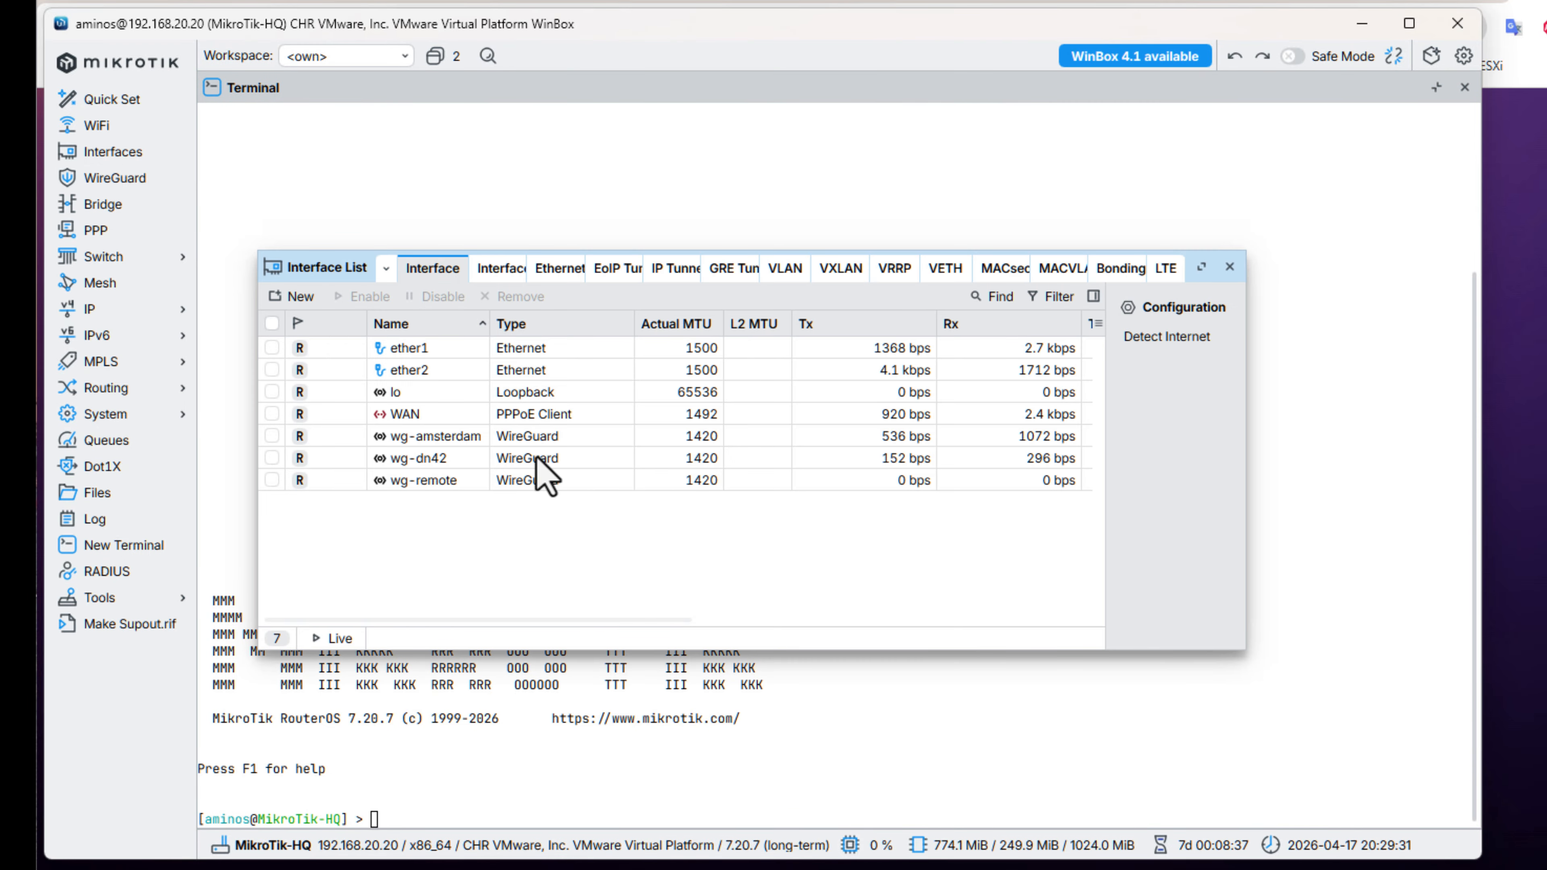
{"action": "left_click", "coordinate": [548, 418]}
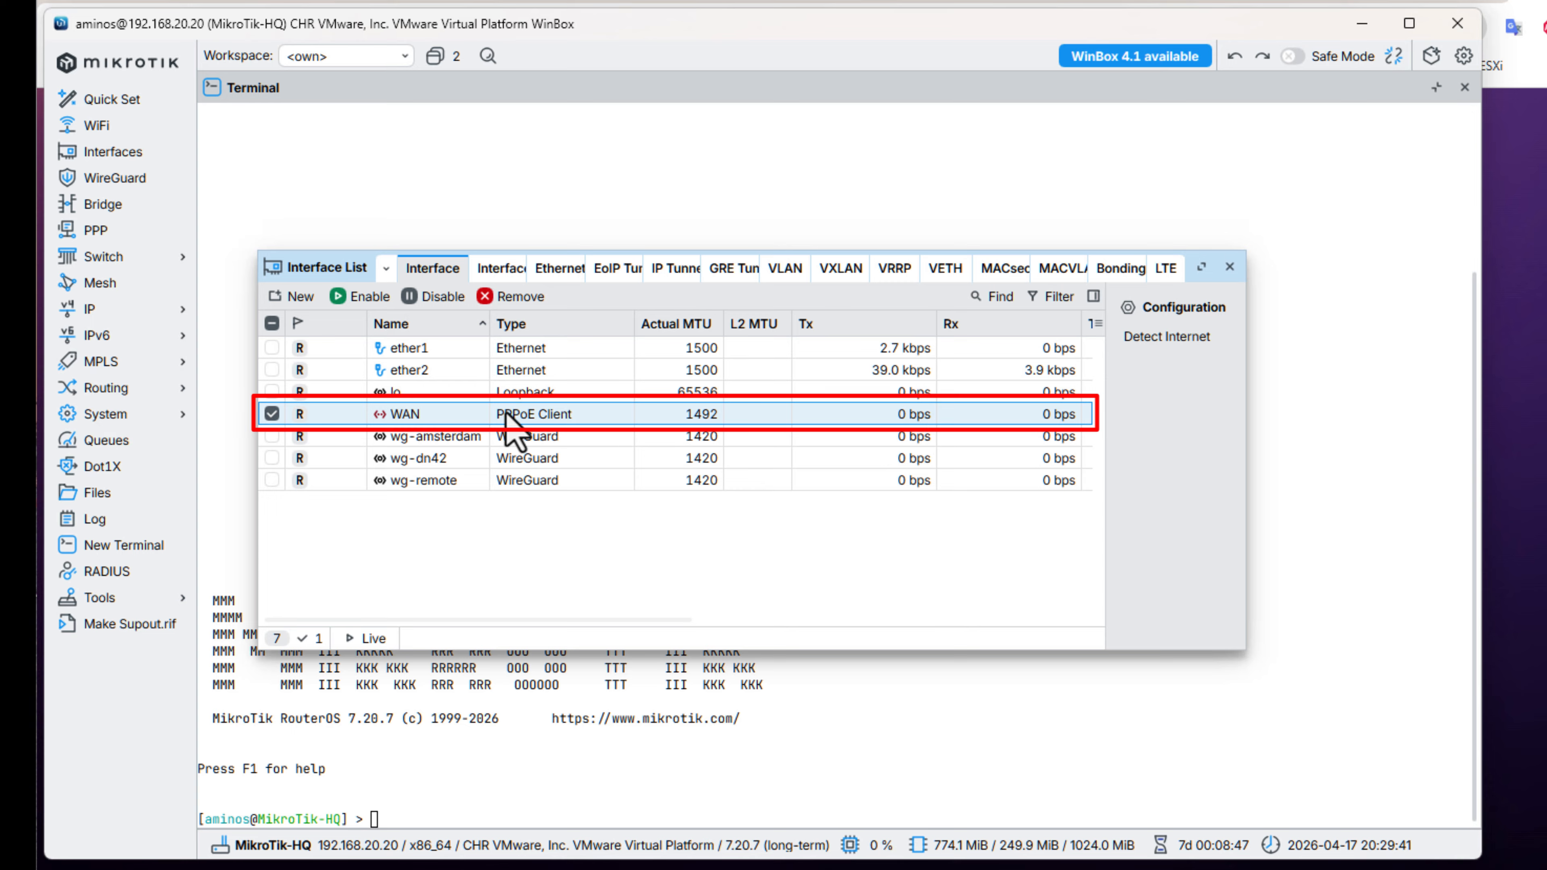
{"action": "left_click", "coordinate": [493, 378]}
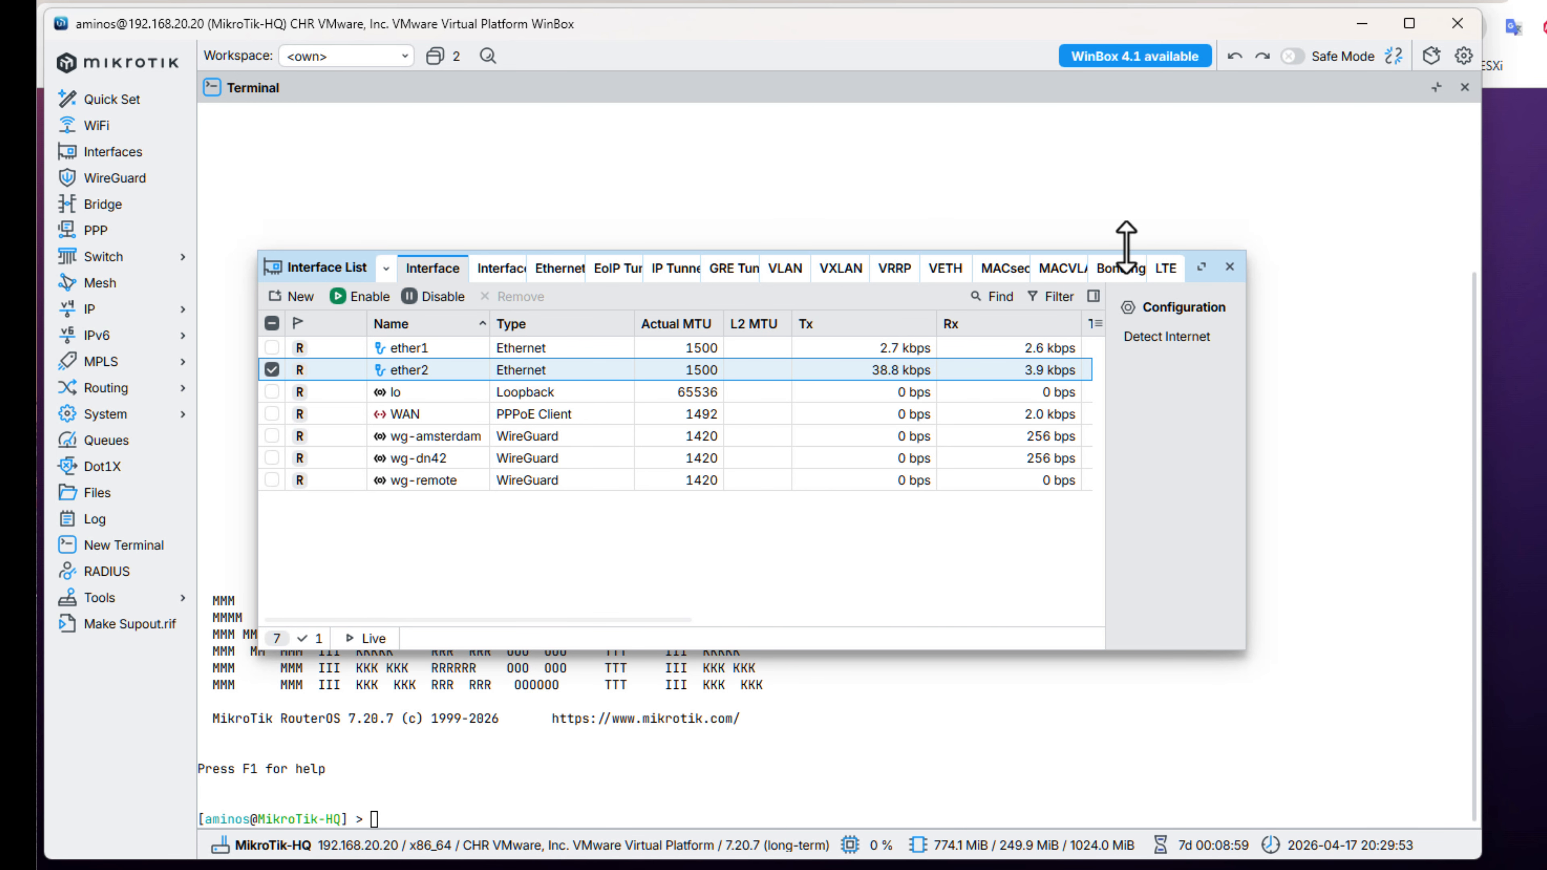
{"action": "left_click", "coordinate": [1230, 267]}
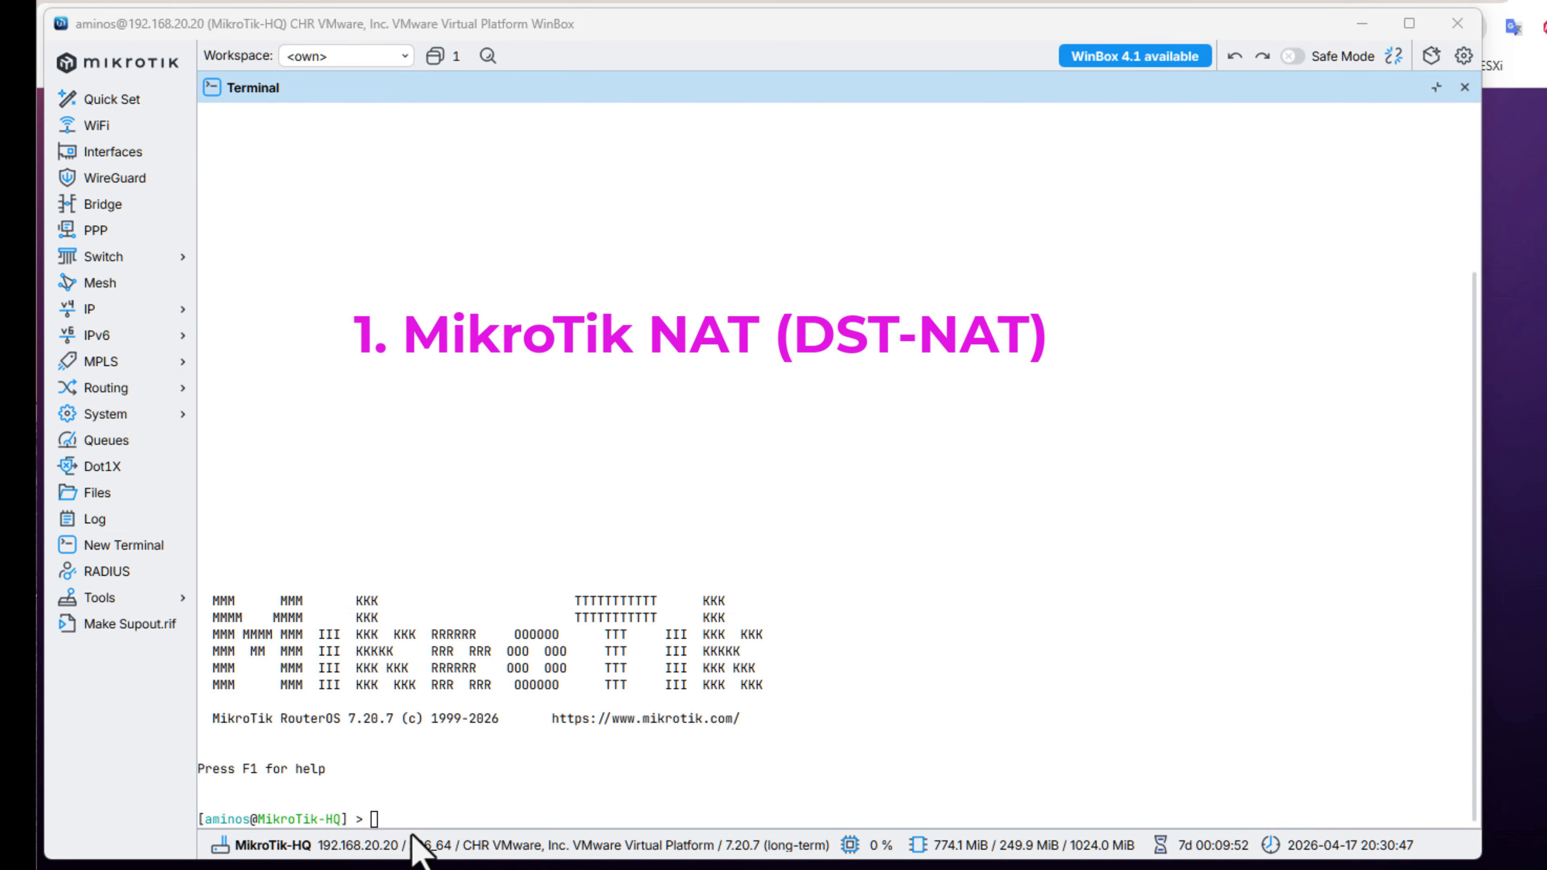
In the terminal, add an enabled dst-nat rule in chain dstnat sending TCP port 3000 from in-interface WAN to 192.168.30.105 port 3000.
{"action": "left_click", "coordinate": [394, 817]}
{"action": "right_click", "coordinate": [394, 816]}
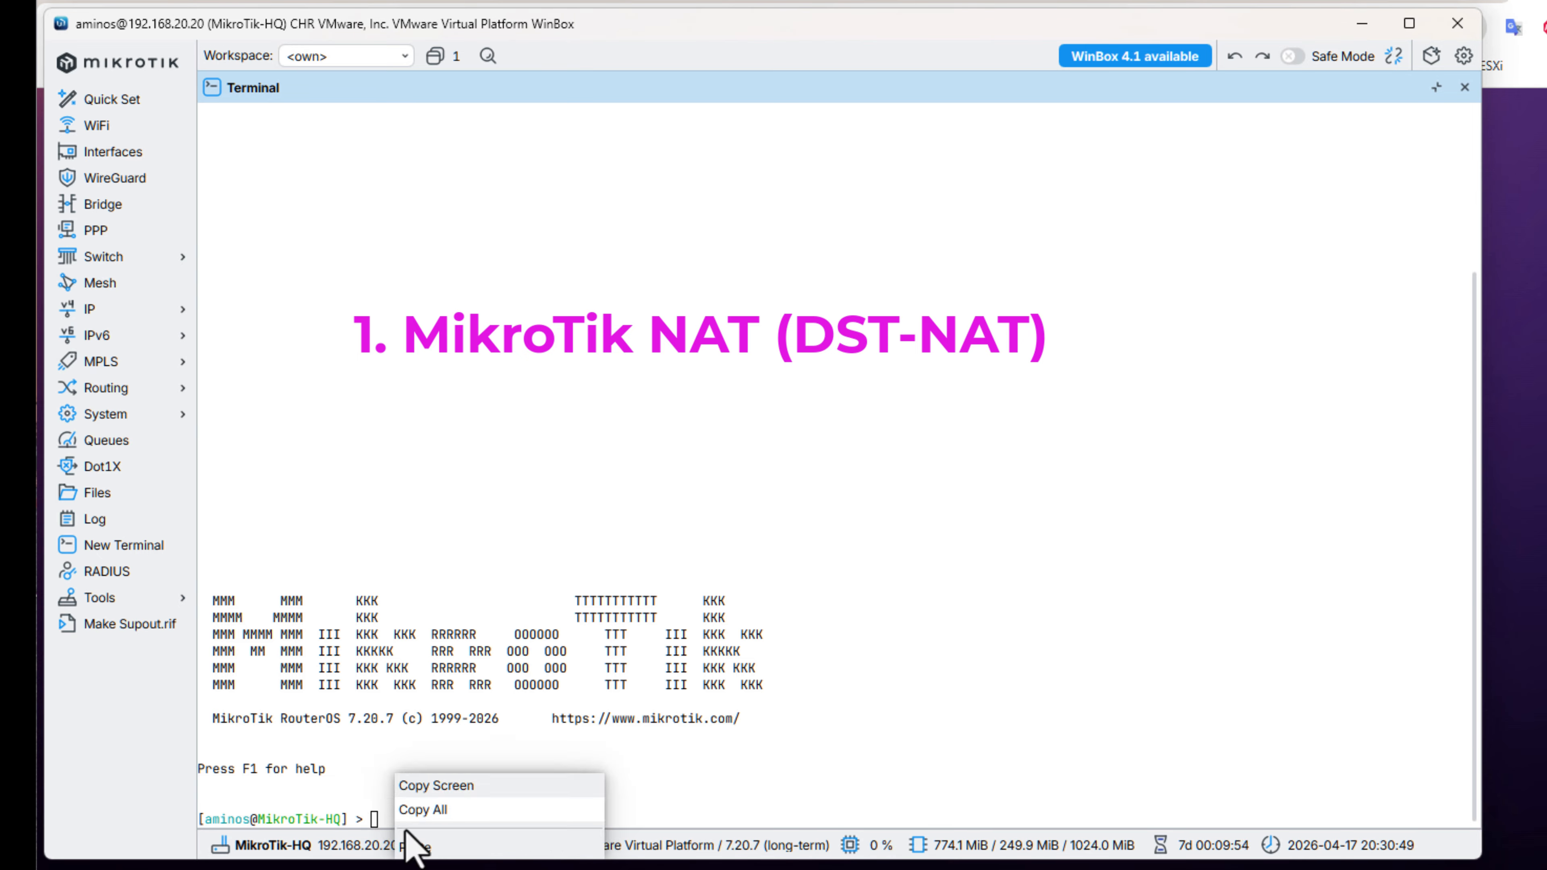
{"action": "left_click", "coordinate": [411, 845]}
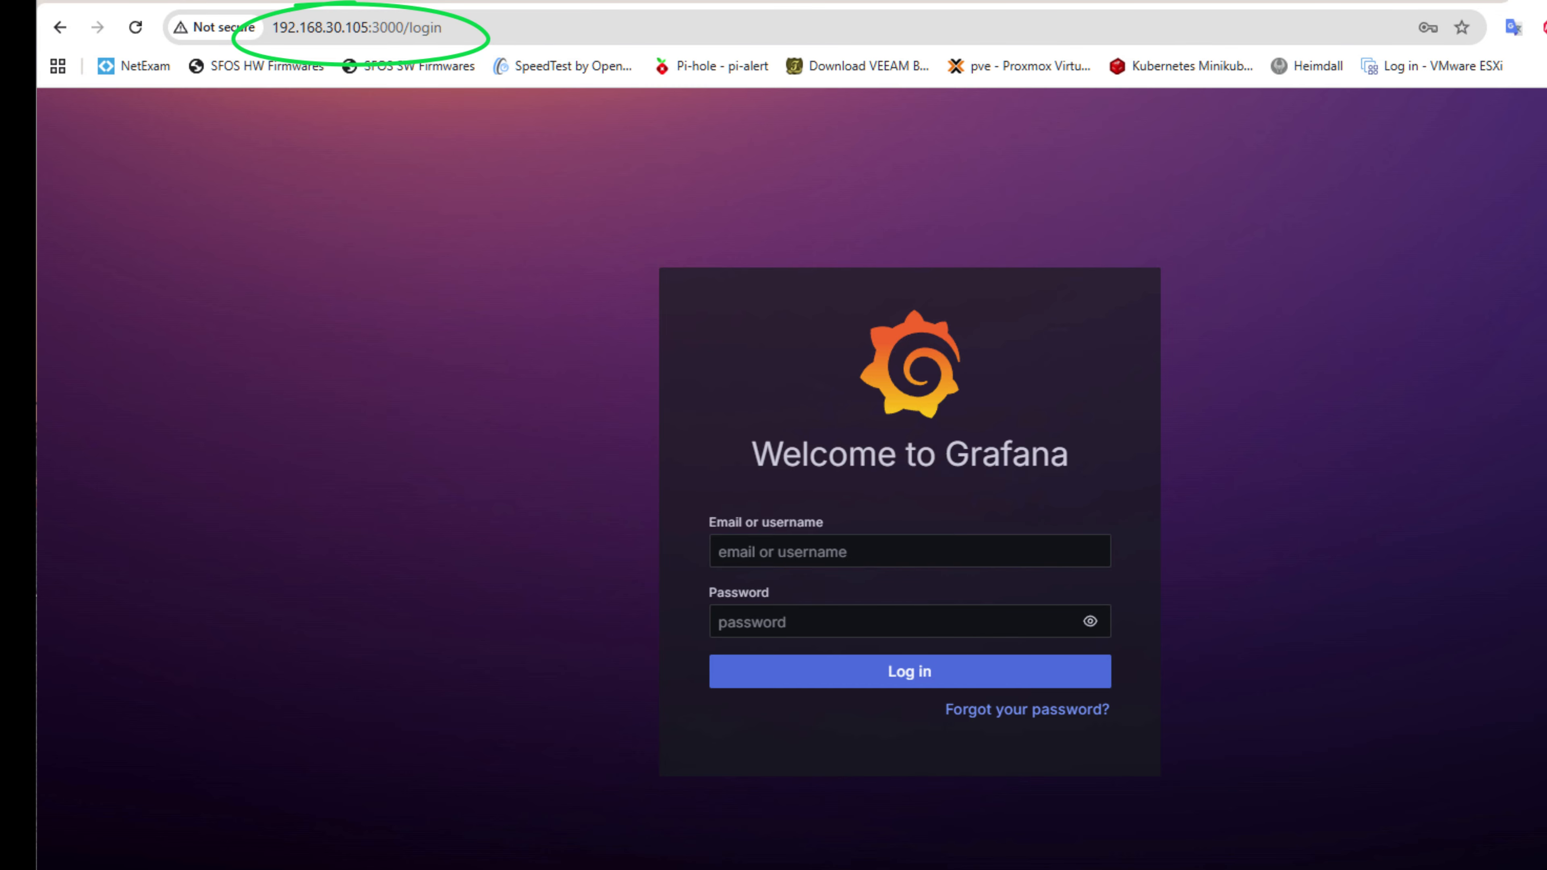
Enable logging on the port 3000 dst-nat rule, give it the comment "Publish Grafana Web Server", and close the firewall window.
{"action": "left_click", "coordinate": [1305, 862]}
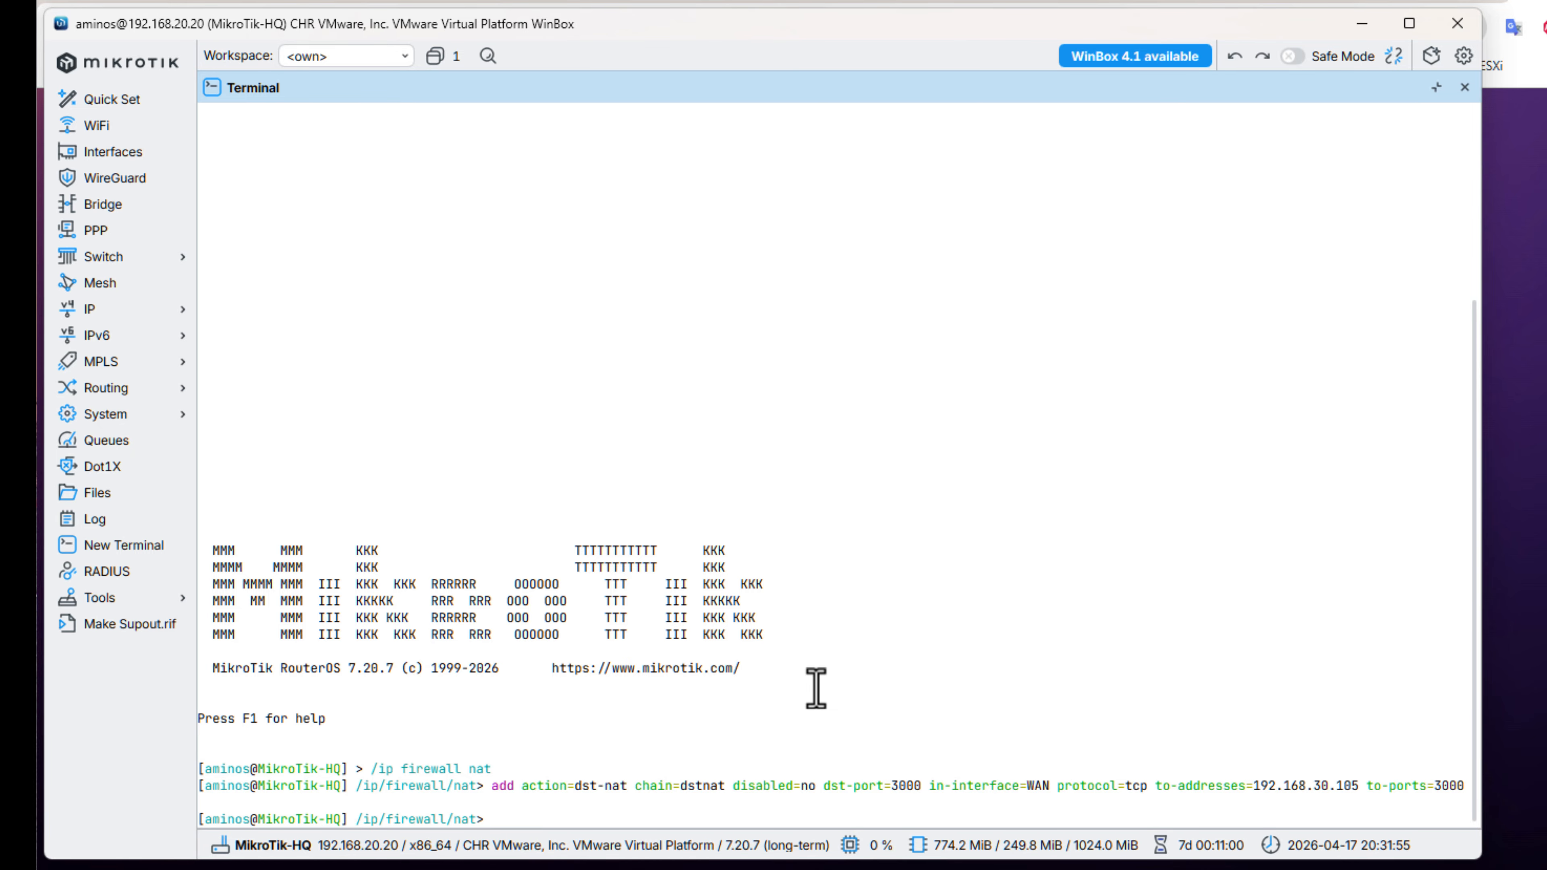
{"action": "left_click", "coordinate": [142, 317]}
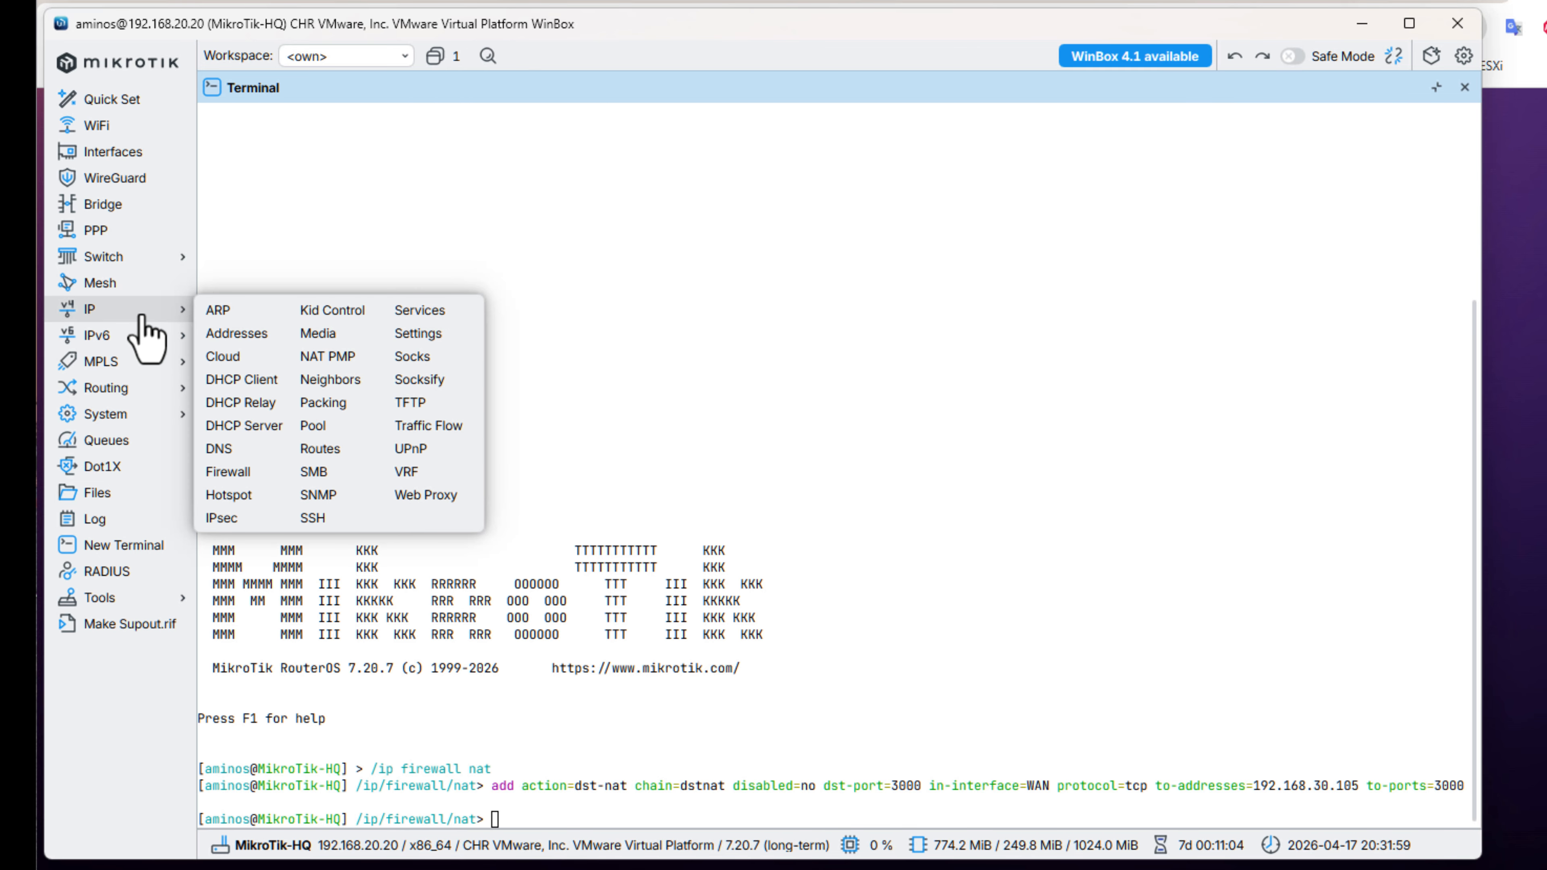
{"action": "left_click", "coordinate": [275, 475]}
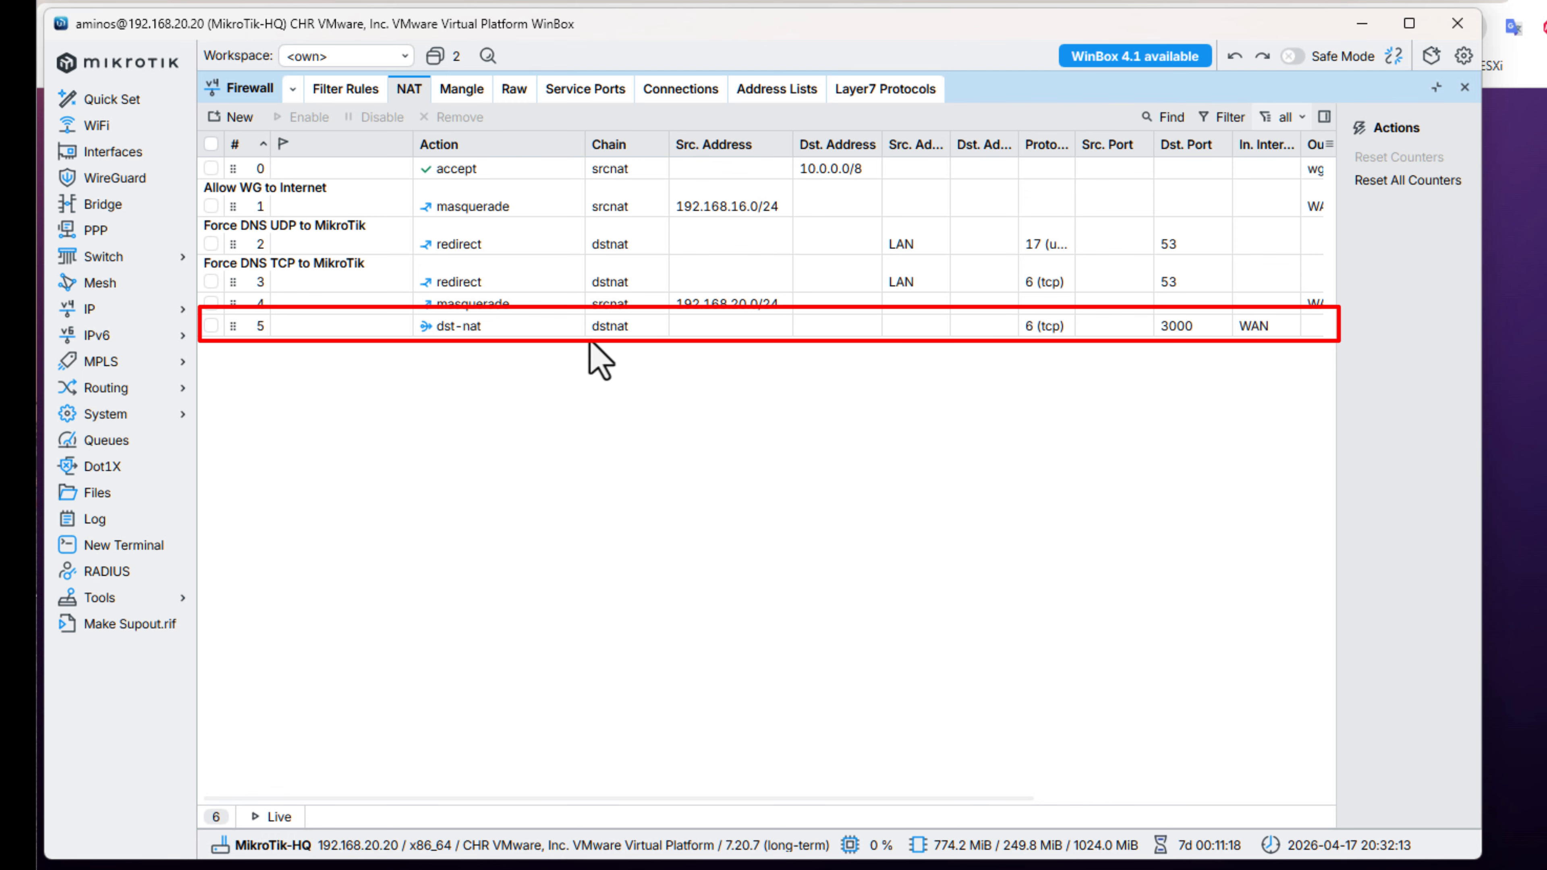
{"action": "double_click", "coordinate": [573, 338]}
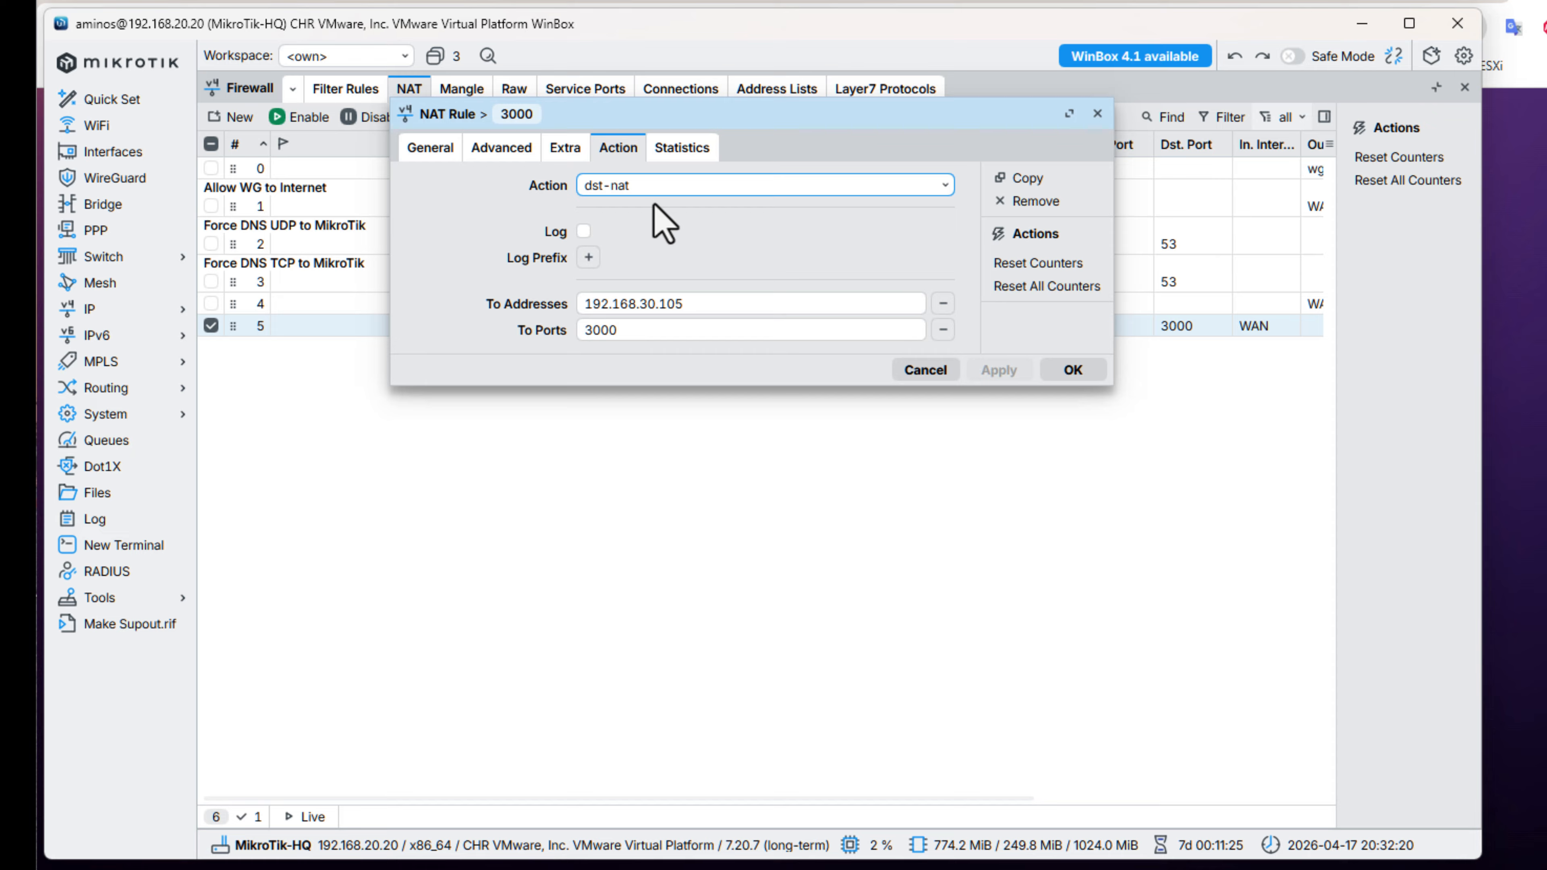
{"action": "left_click", "coordinate": [583, 233]}
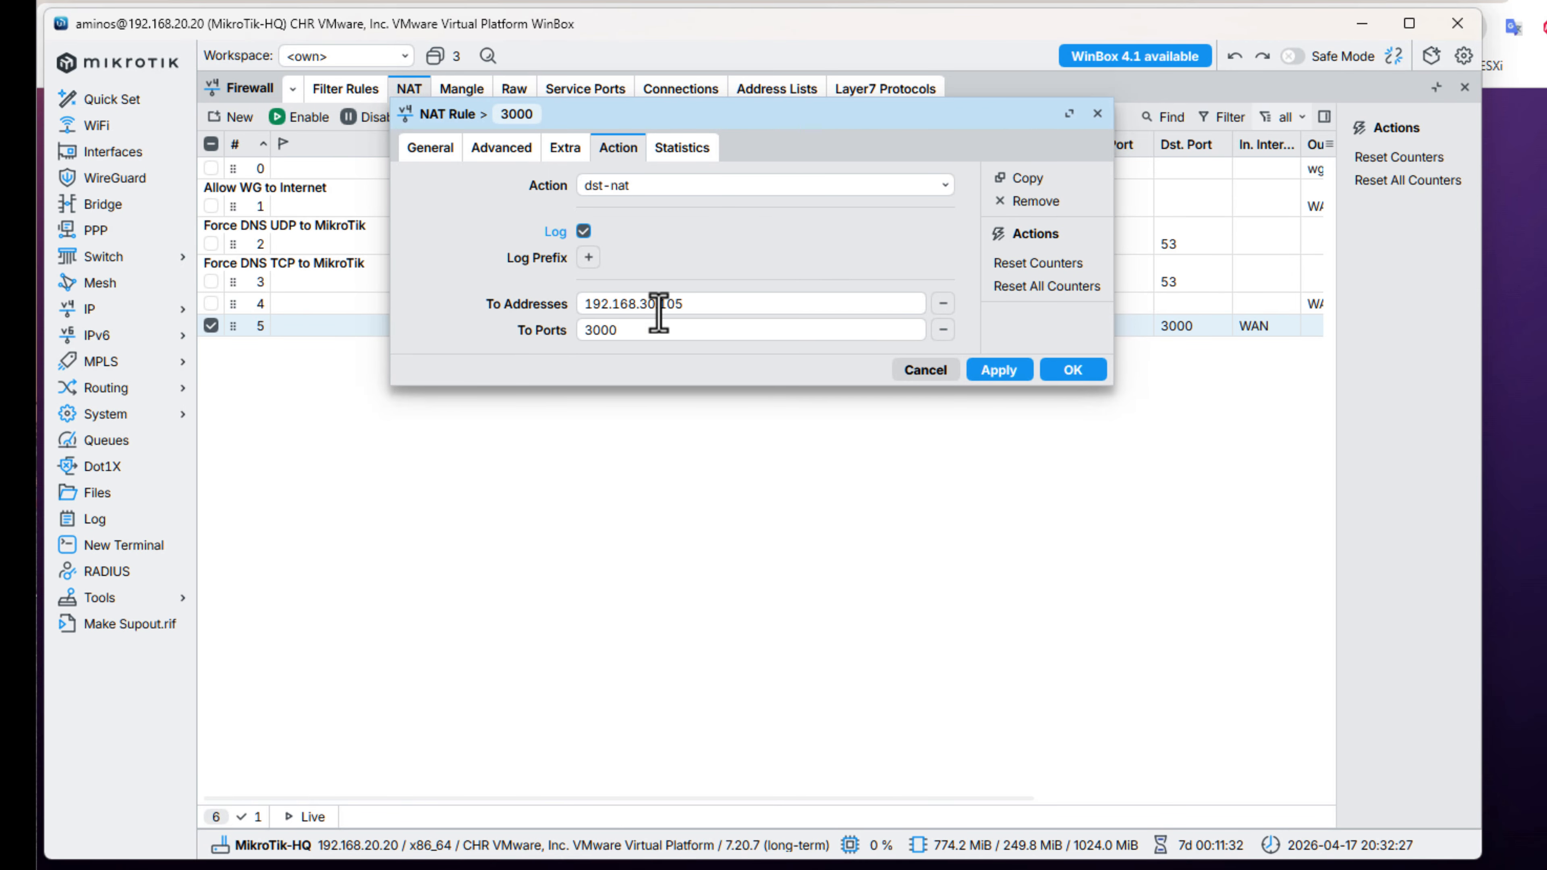
{"action": "left_click", "coordinate": [424, 152]}
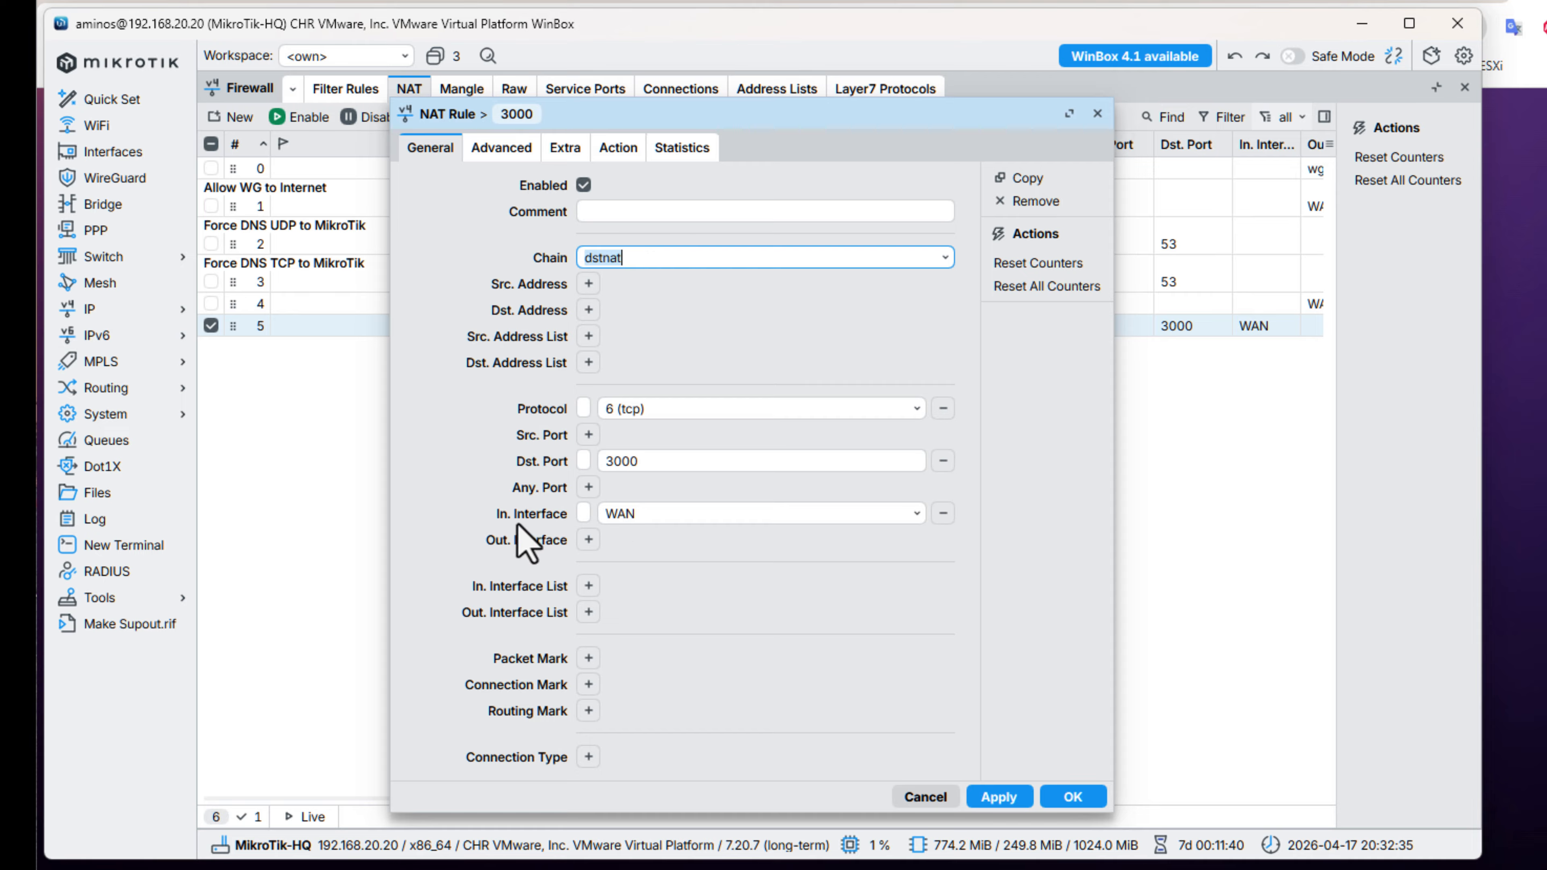
{"action": "left_click", "coordinate": [619, 212]}
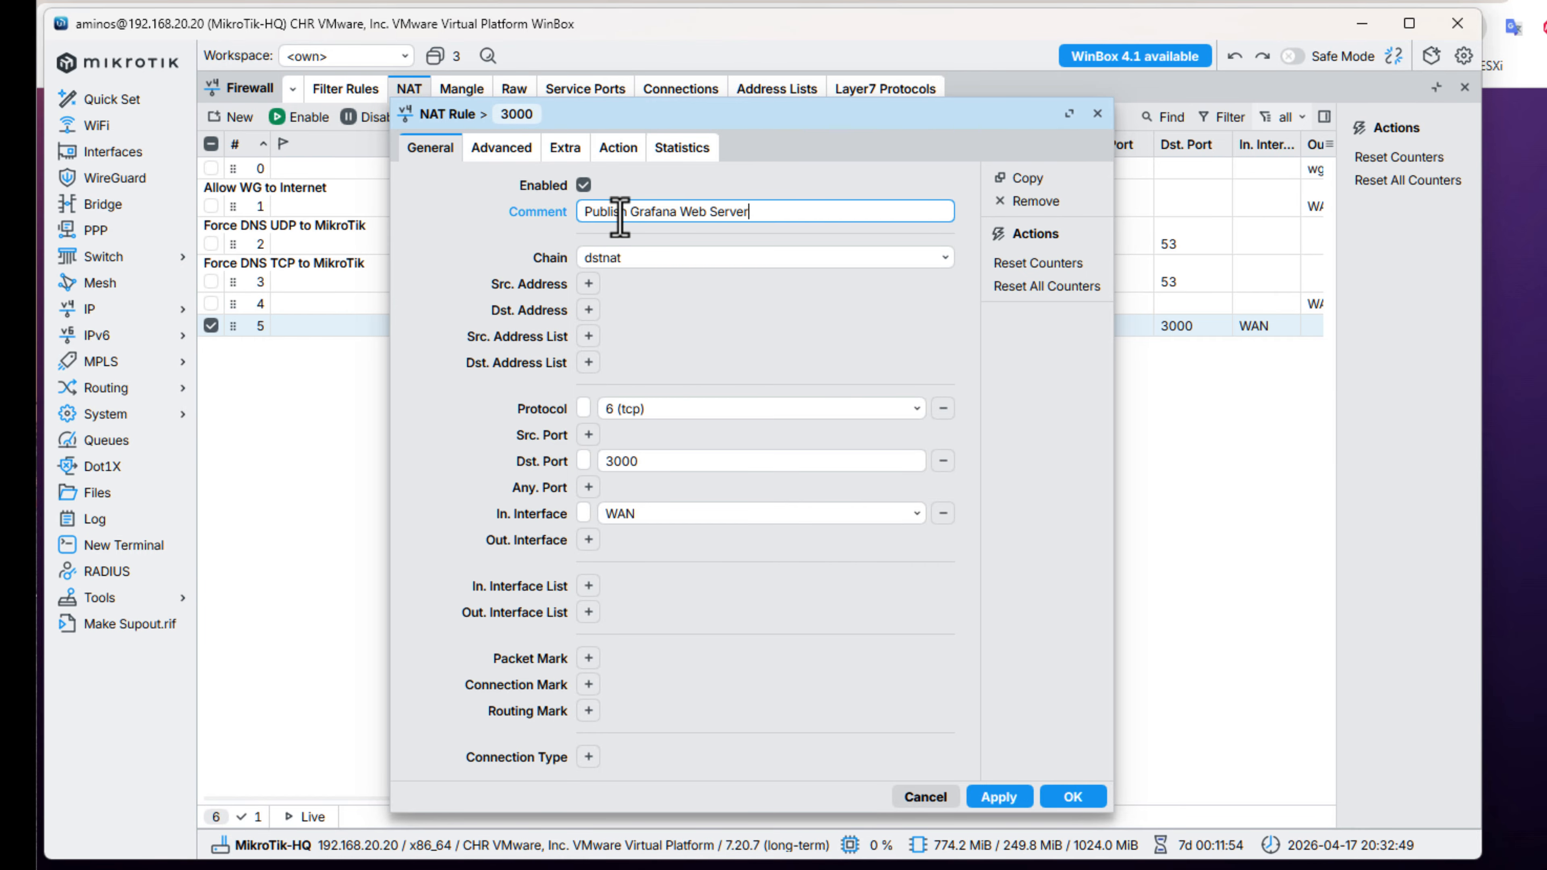
{"action": "left_click", "coordinate": [1074, 797]}
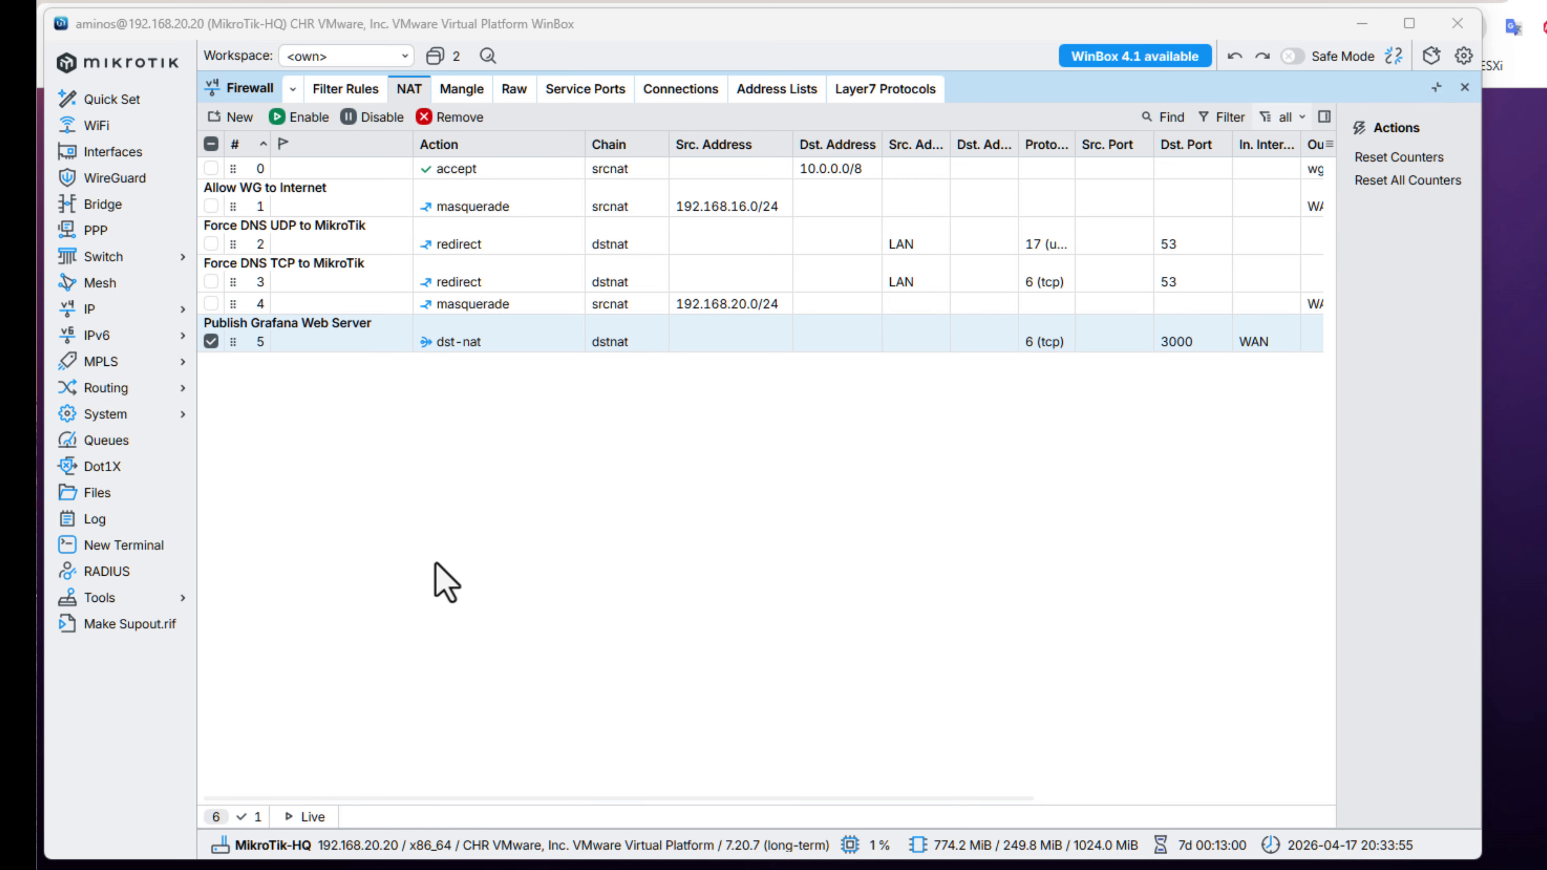
{"action": "left_click", "coordinate": [1465, 88]}
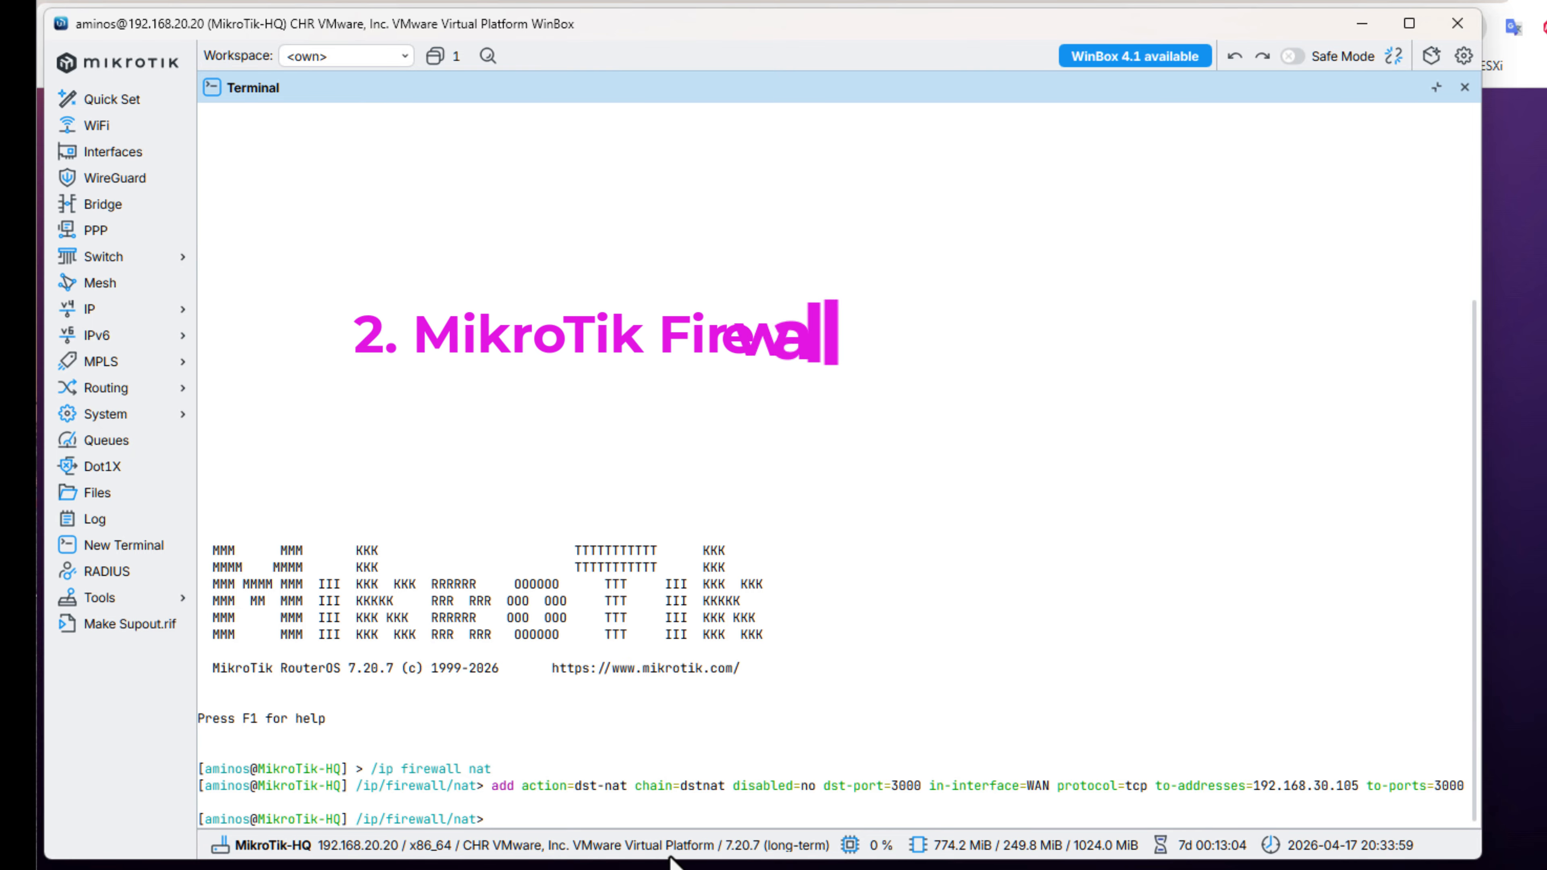
In the terminal, add a forward filter rule accepting TCP traffic with connection-nat-state dstnat from WAN to 192.168.30.105 port 3000.
{"action": "right_click", "coordinate": [517, 816]}
{"action": "left_click", "coordinate": [542, 843]}
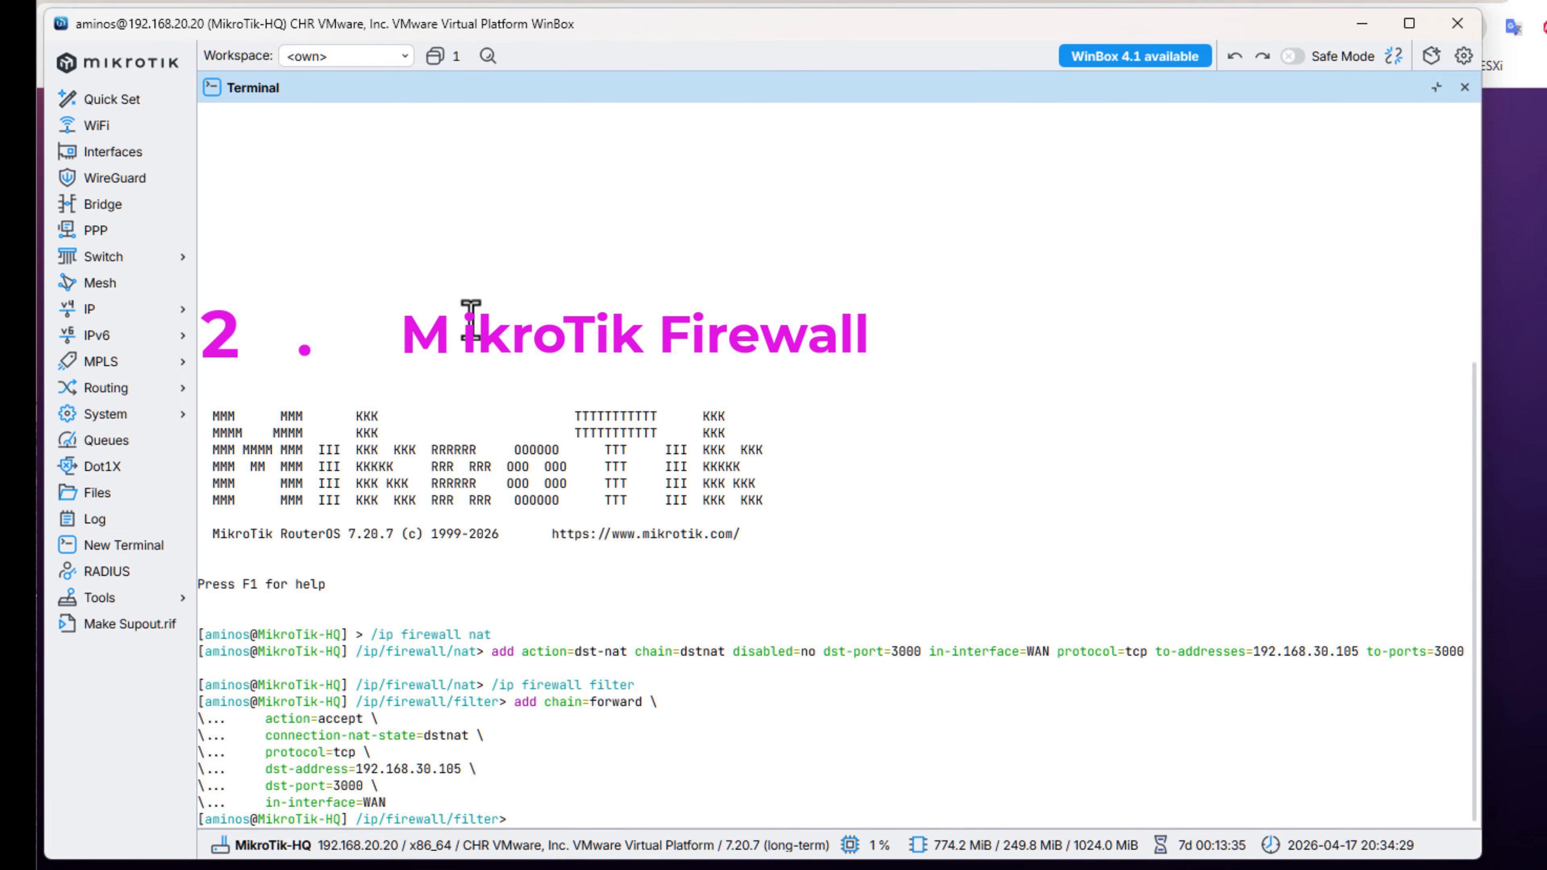
Enable logging on the accept filter rule for 192.168.30.105:3000 and give it the comment "Allow Dst-NAT Traffic".
{"action": "left_click", "coordinate": [139, 317]}
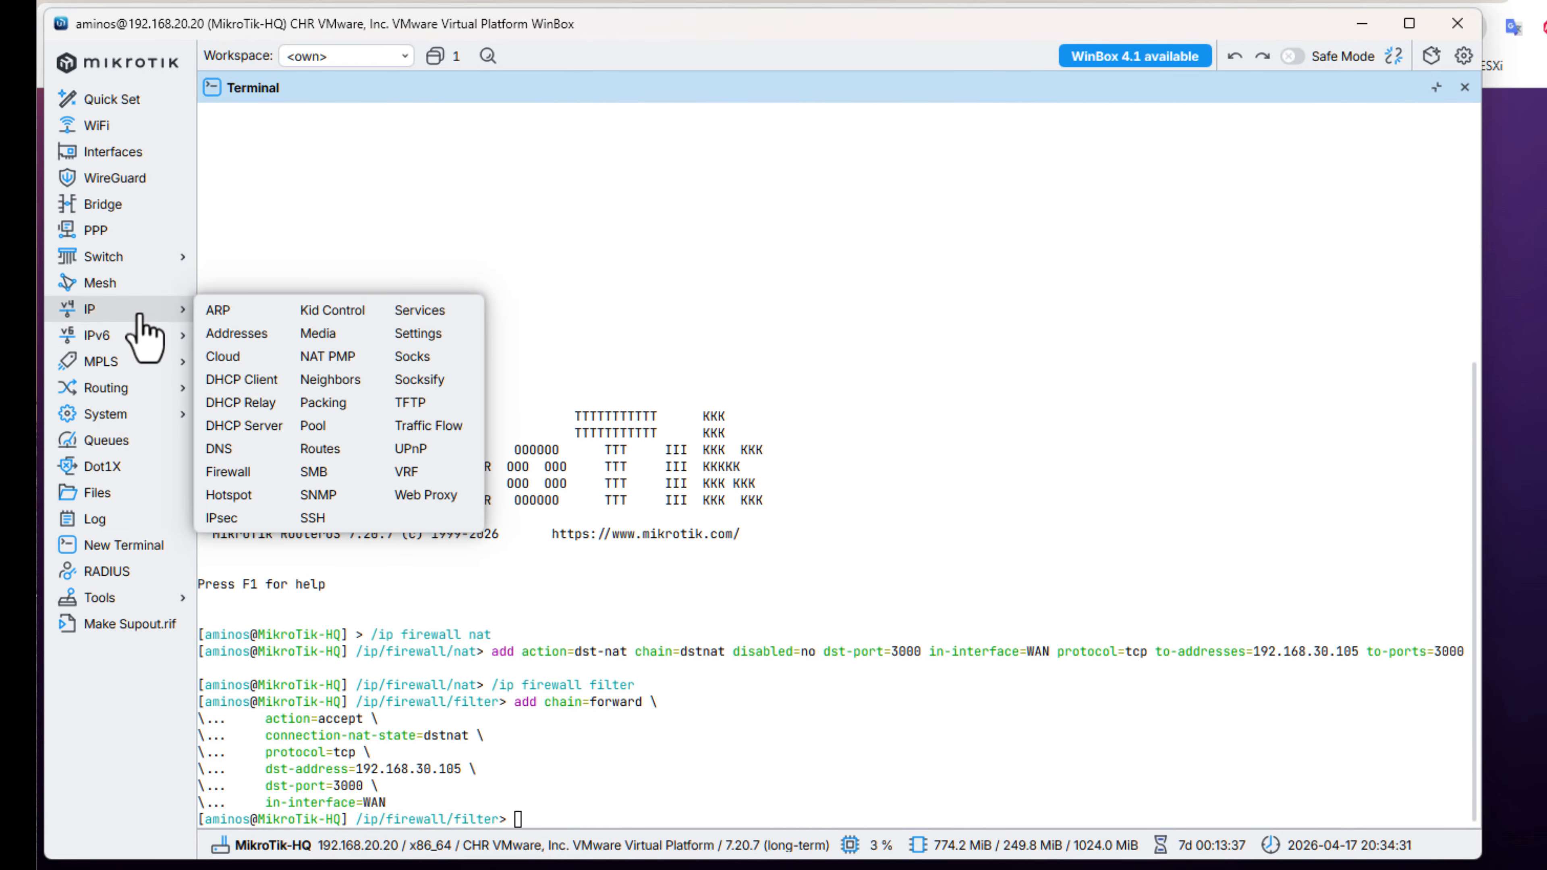
{"action": "left_click", "coordinate": [272, 474]}
{"action": "left_click", "coordinate": [344, 91]}
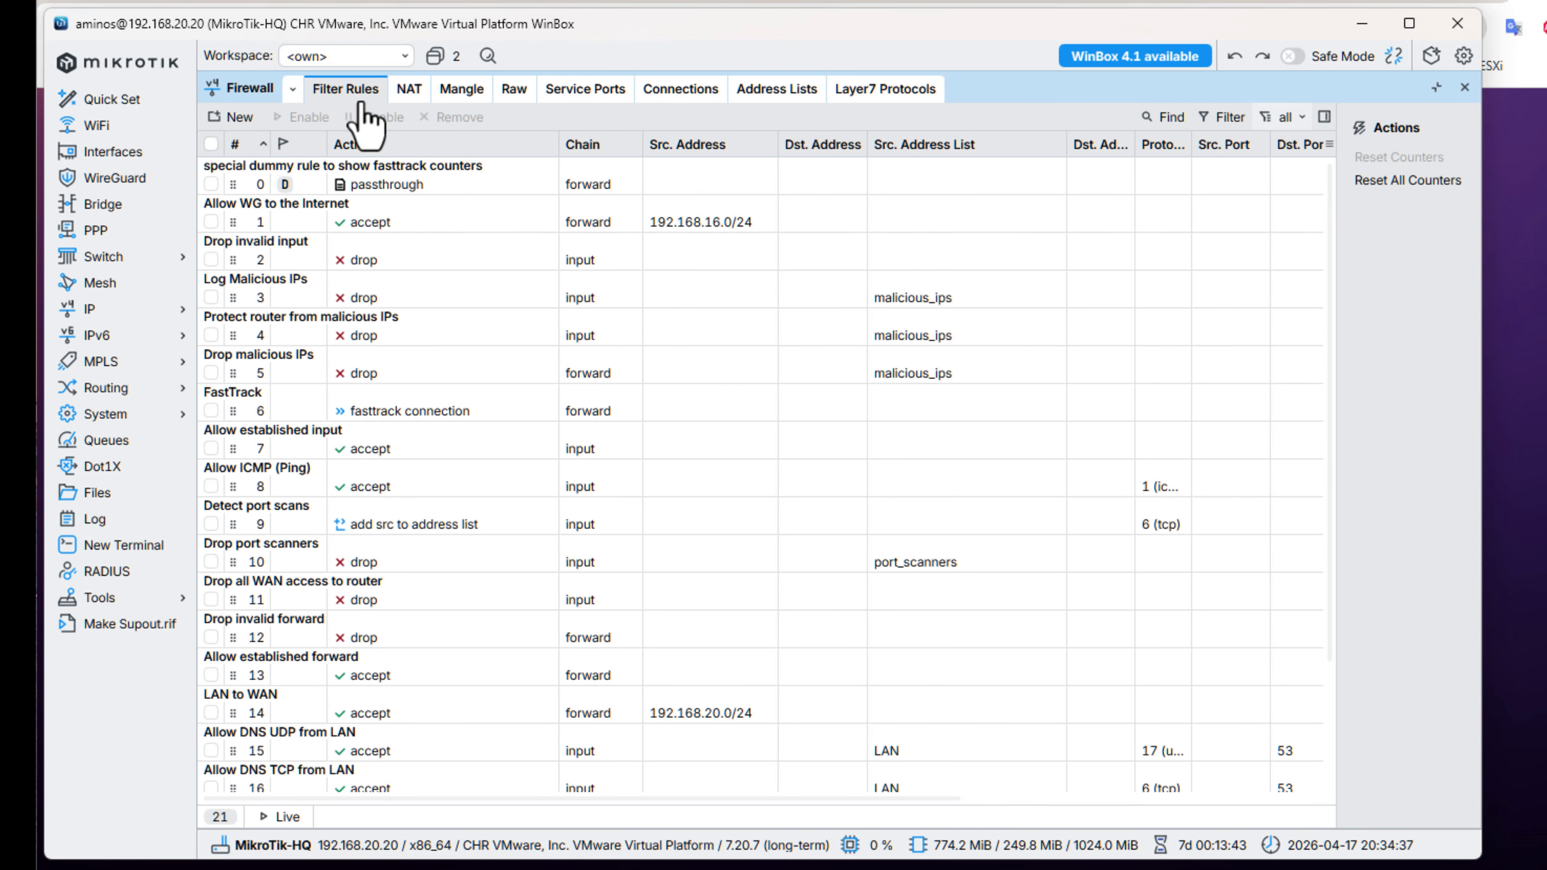
{"action": "scroll", "coordinate": [968, 755], "scroll_direction": "down", "scroll_amount": 3}
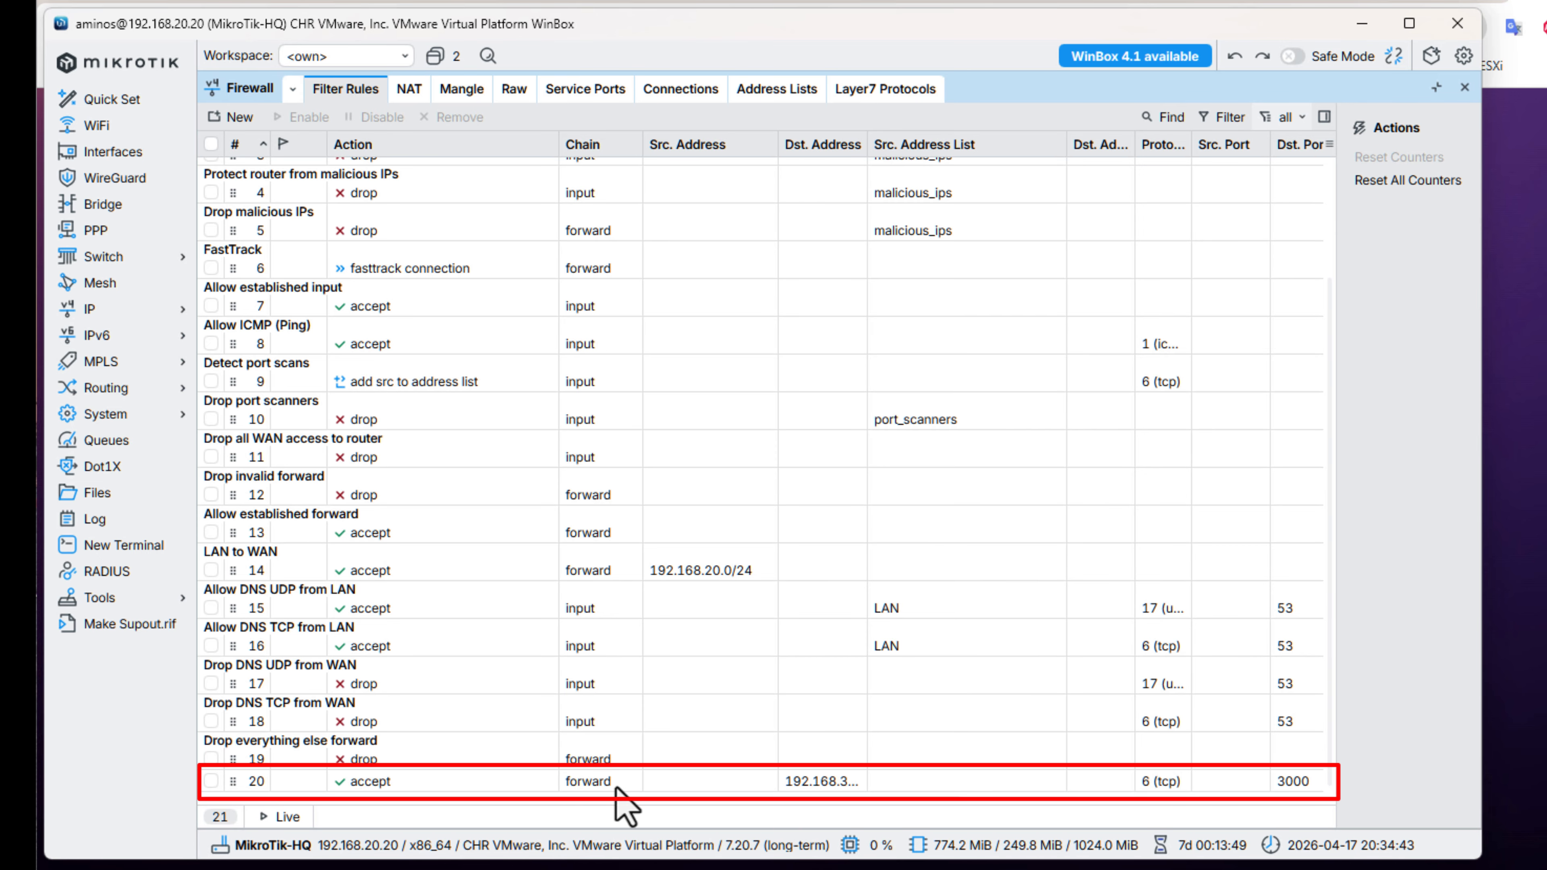
{"action": "double_click", "coordinate": [435, 790]}
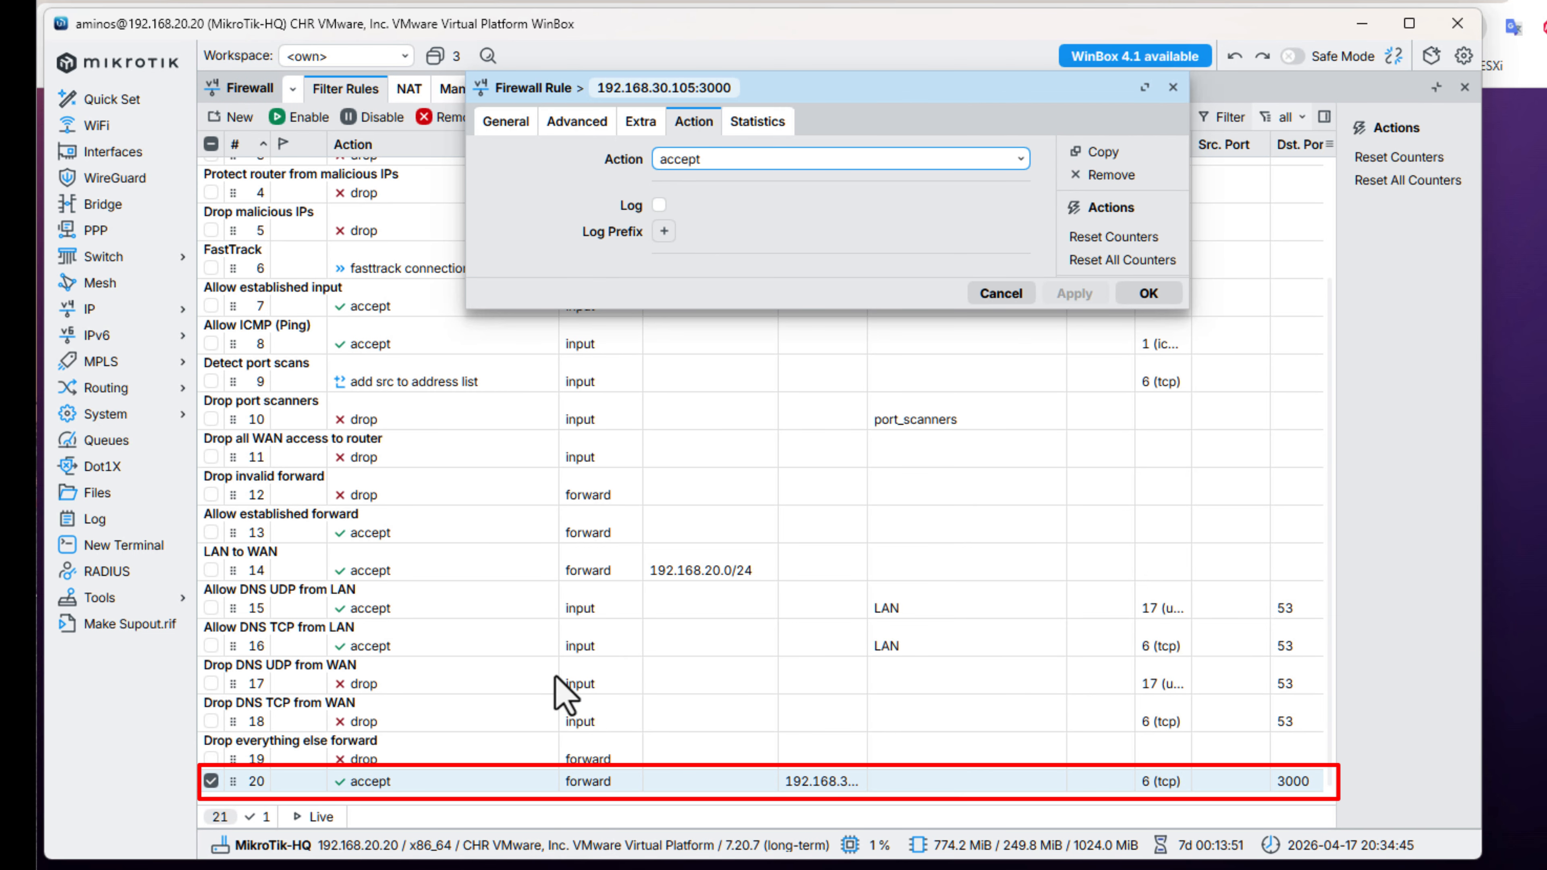
{"action": "left_click", "coordinate": [659, 205]}
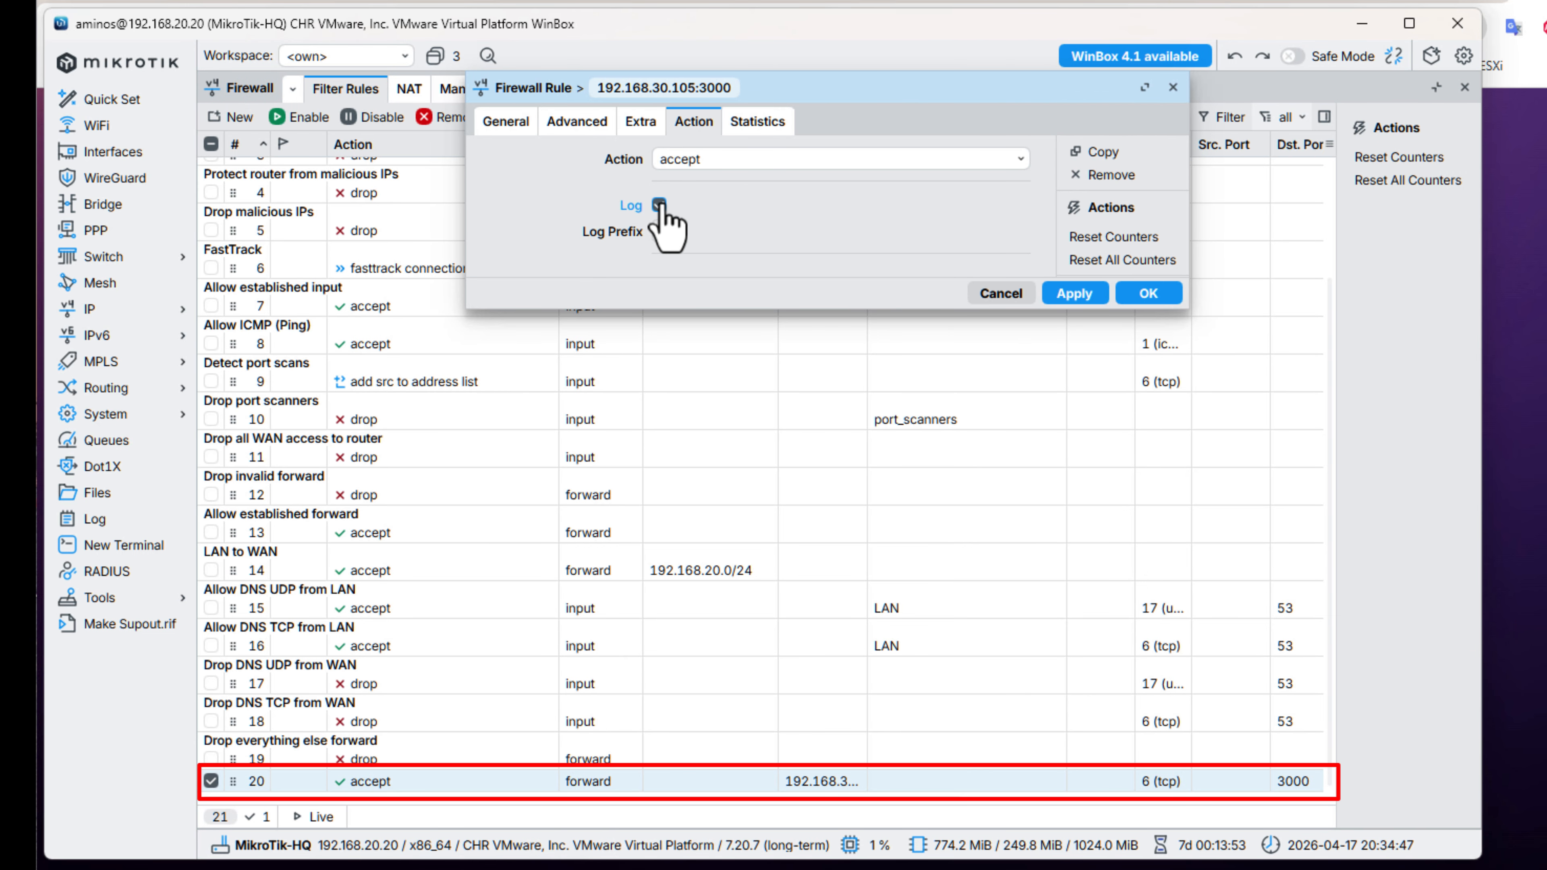
{"action": "left_click", "coordinate": [507, 129]}
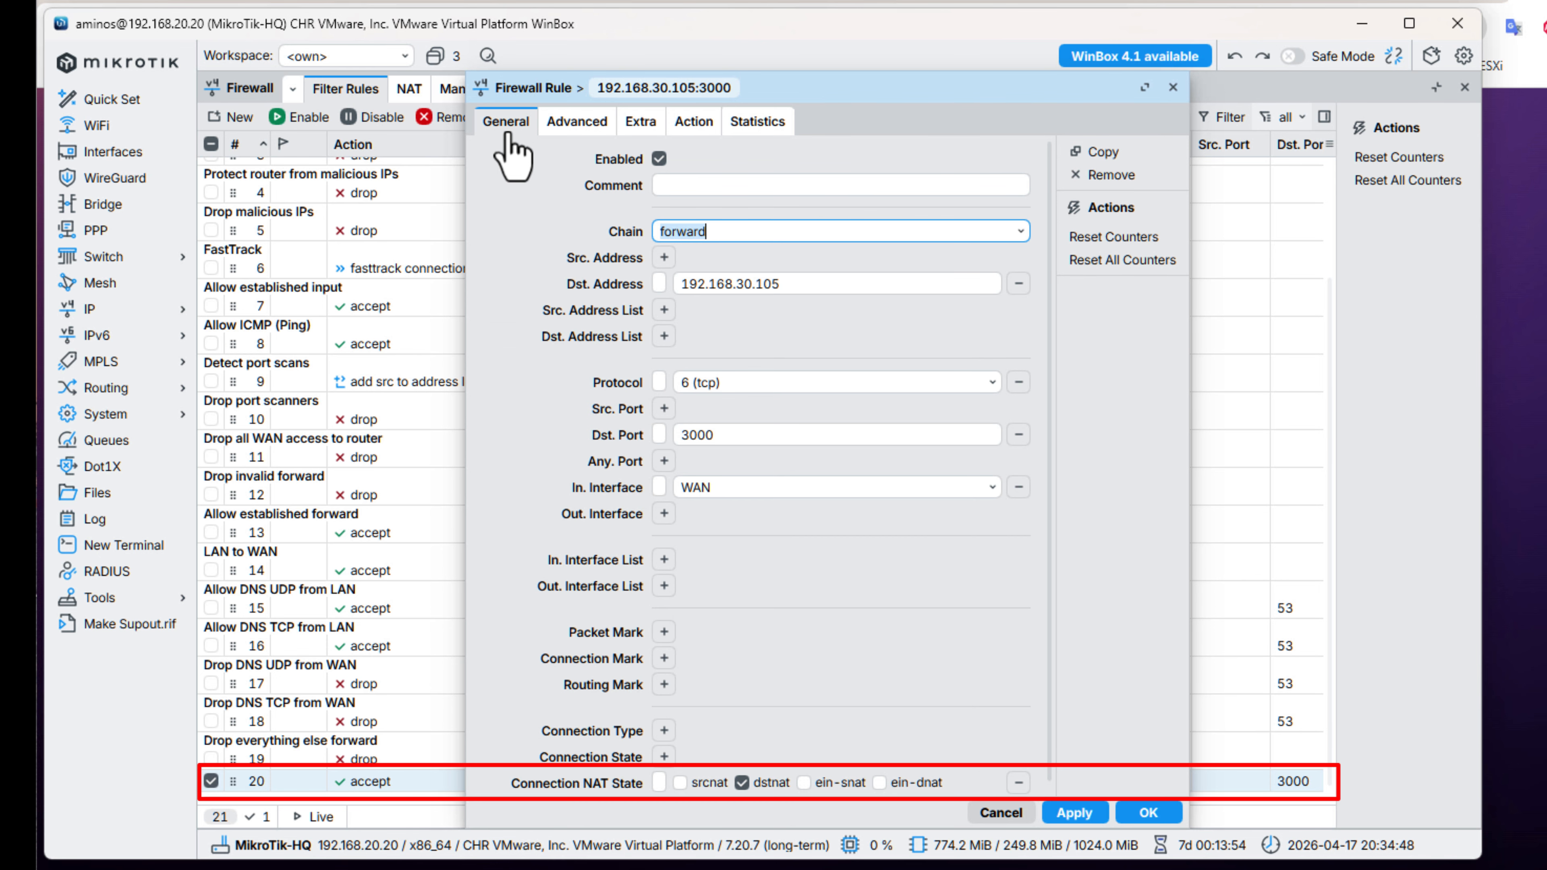
{"action": "left_click", "coordinate": [683, 193]}
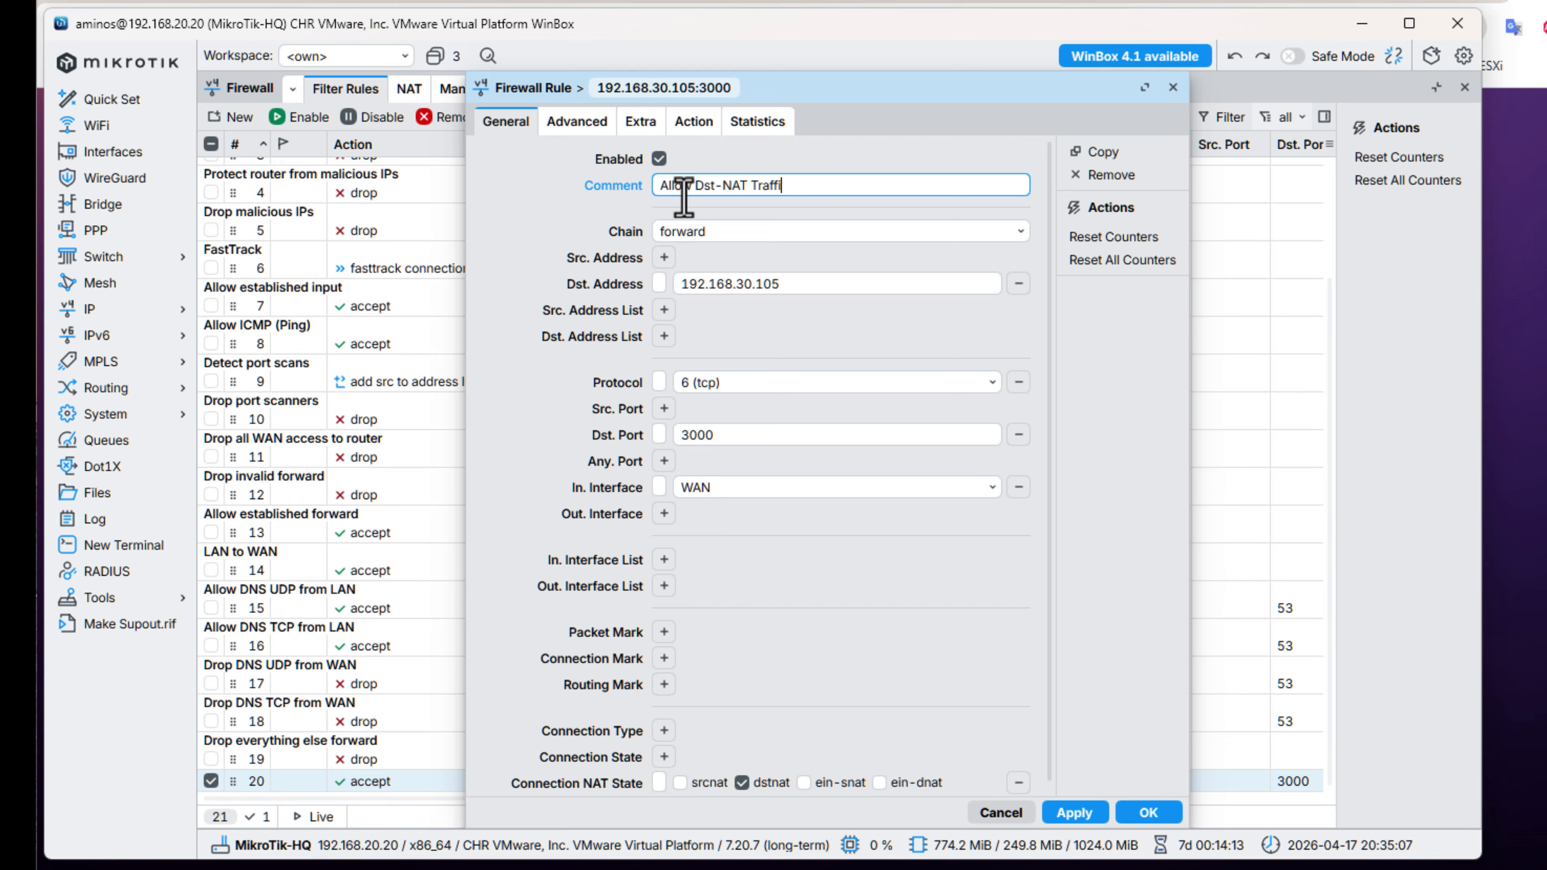
{"action": "left_click", "coordinate": [1075, 813]}
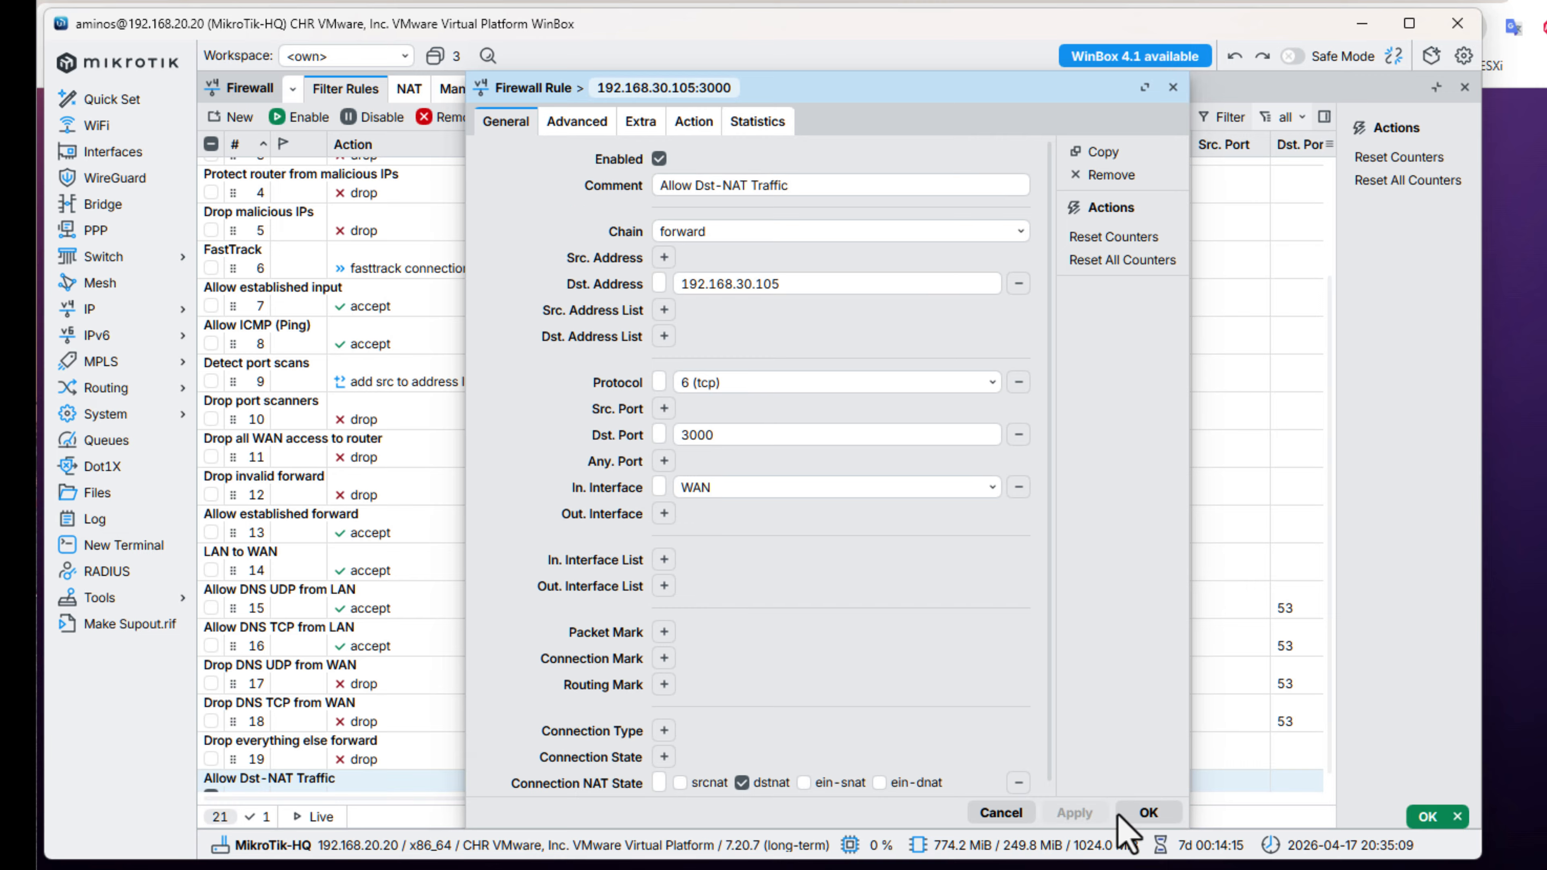
{"action": "left_click", "coordinate": [1145, 814]}
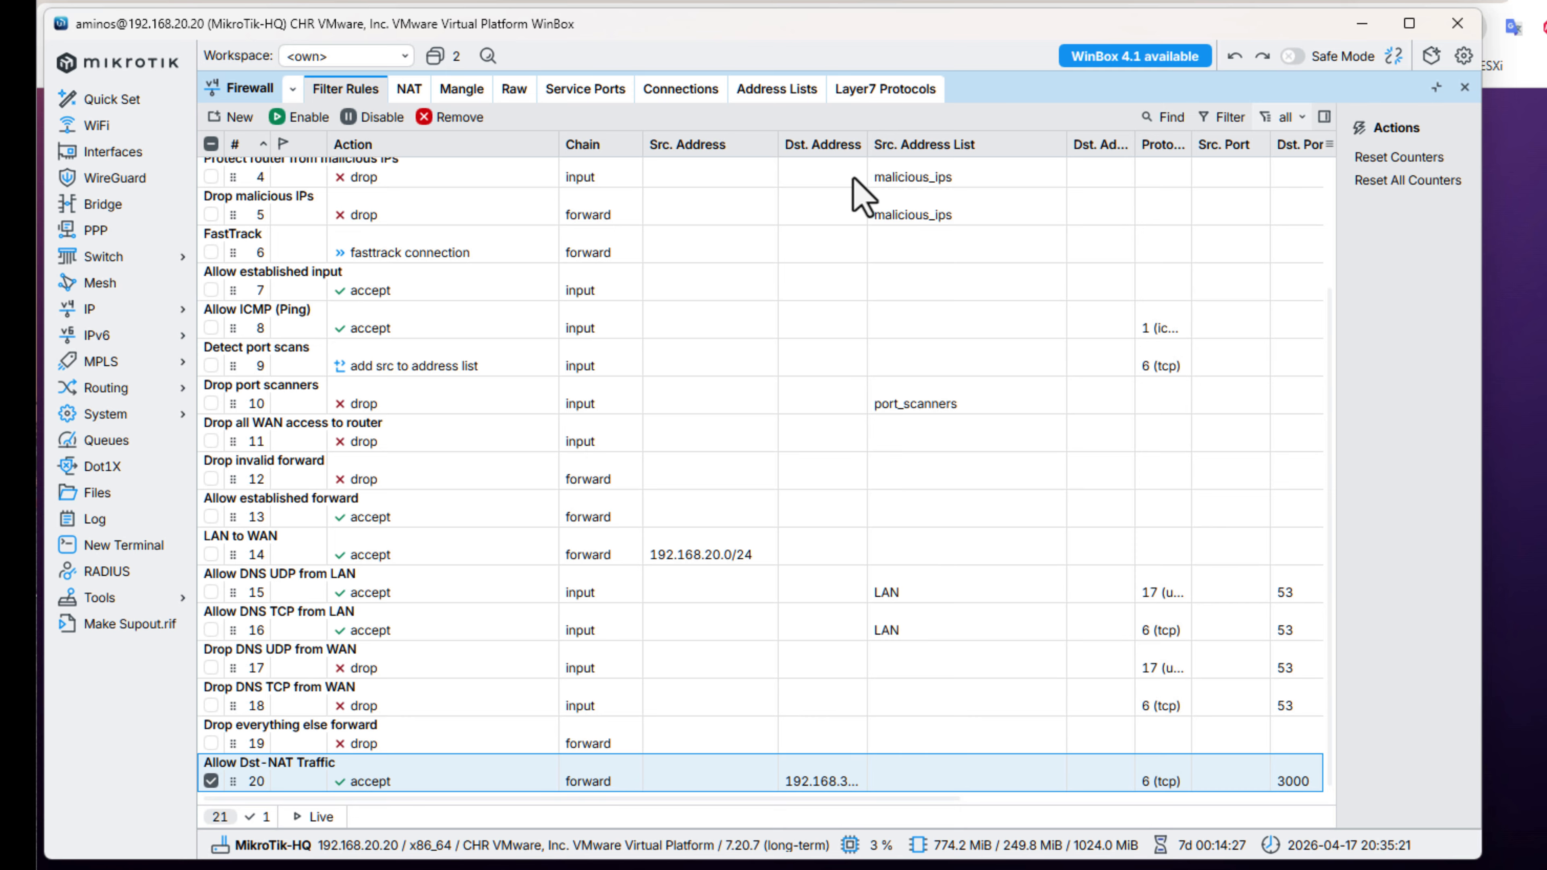
Widen the Dst. Address column, move the "Allow Dst-NAT Traffic" rule directly below the FastTrack rule, and close the firewall window.
{"action": "left_click_drag", "start_coordinate": [867, 144], "coordinate": [895, 144]}
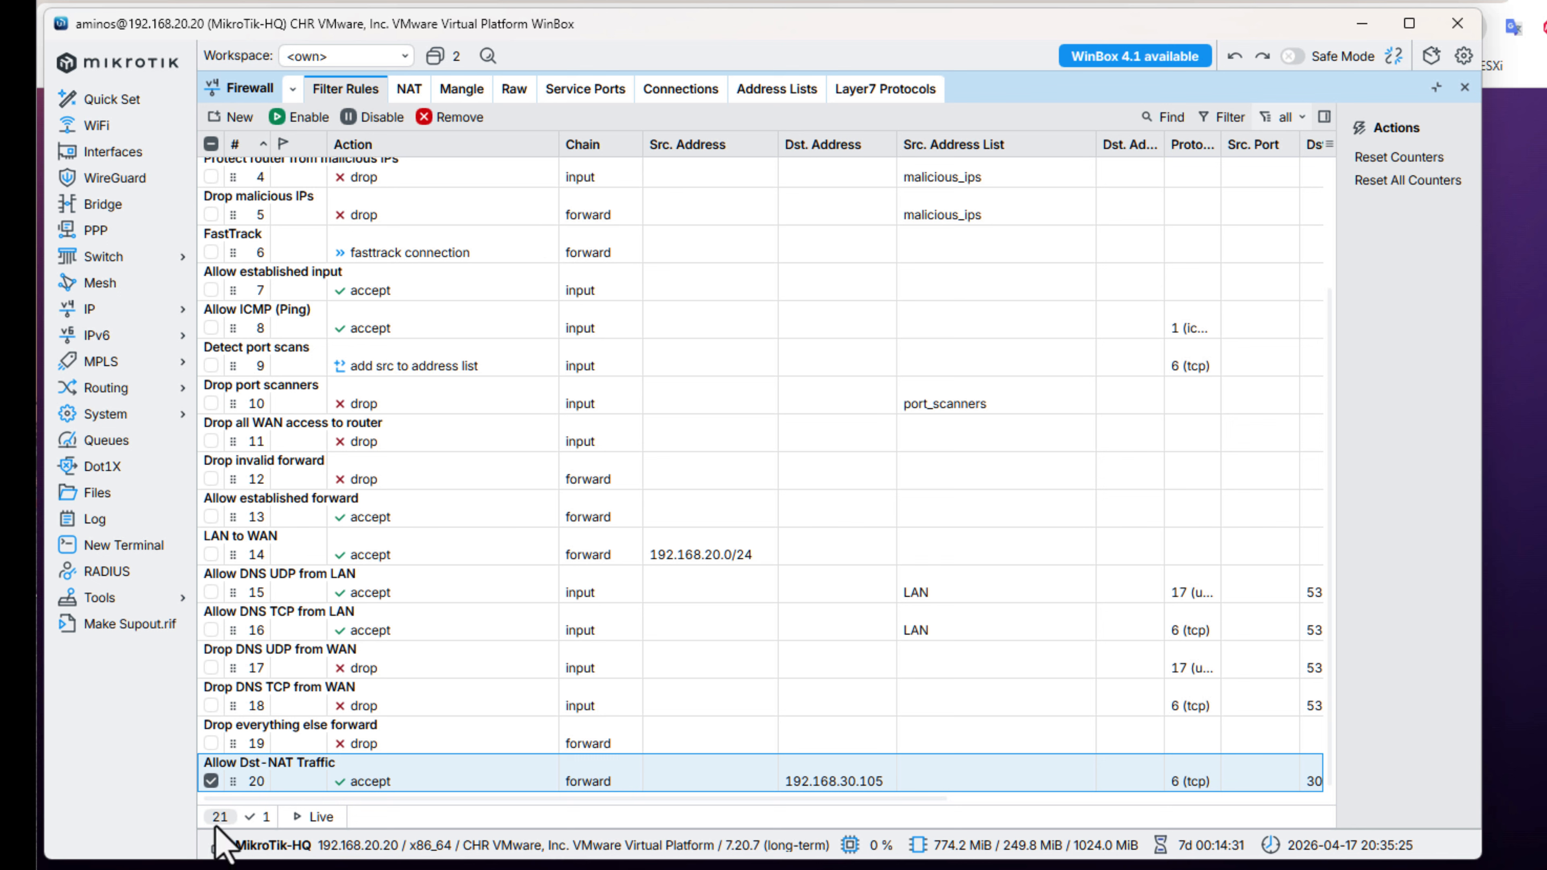
{"action": "left_click_drag", "start_coordinate": [233, 782], "coordinate": [248, 255]}
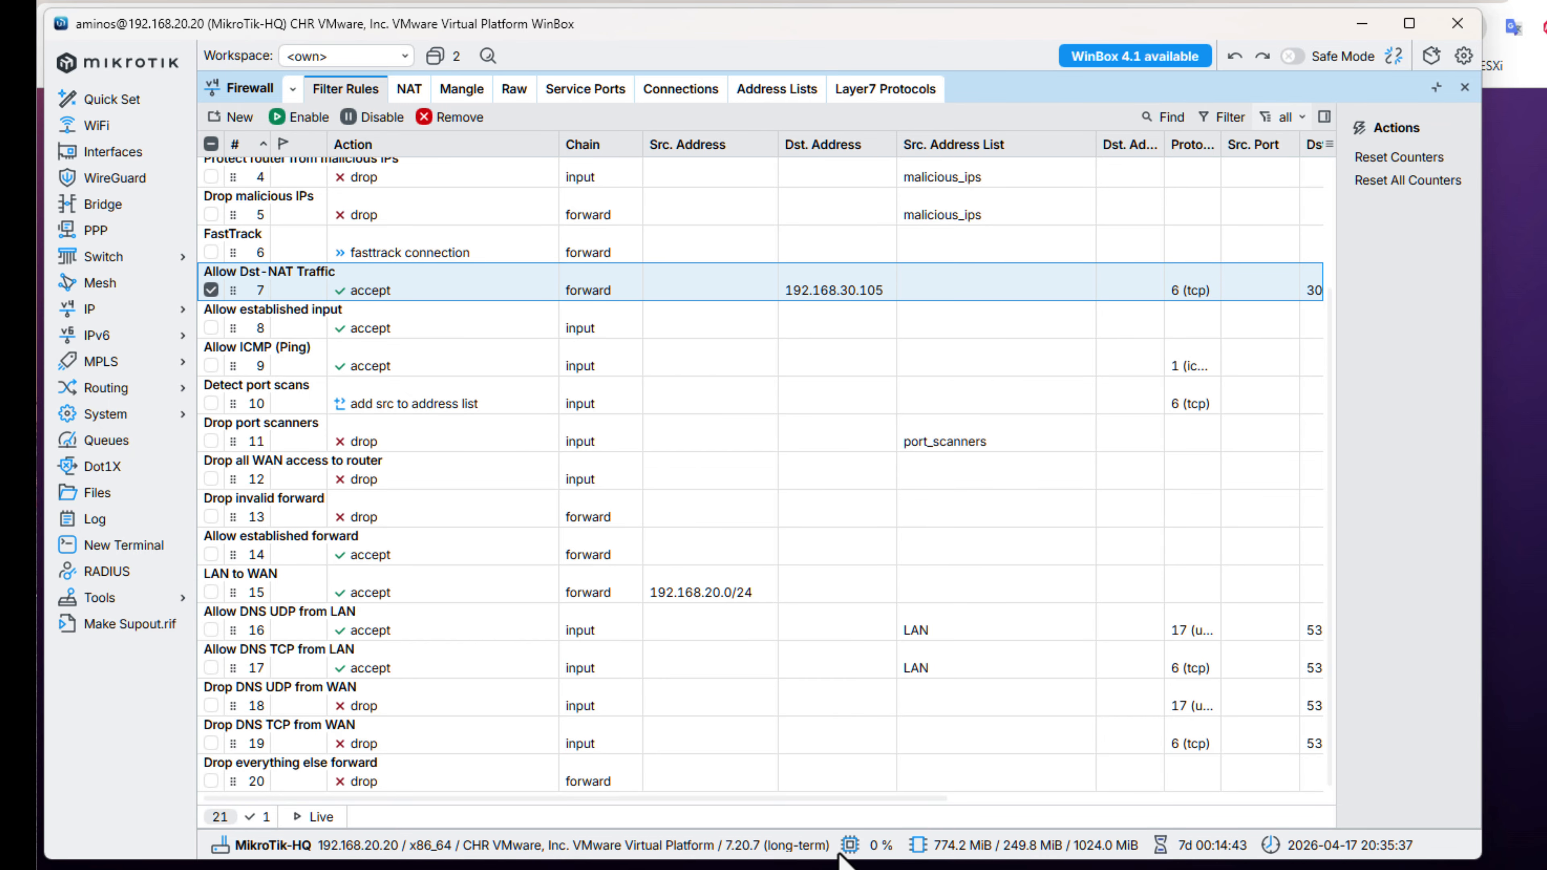
{"action": "left_click_drag", "start_coordinate": [862, 800], "coordinate": [552, 812]}
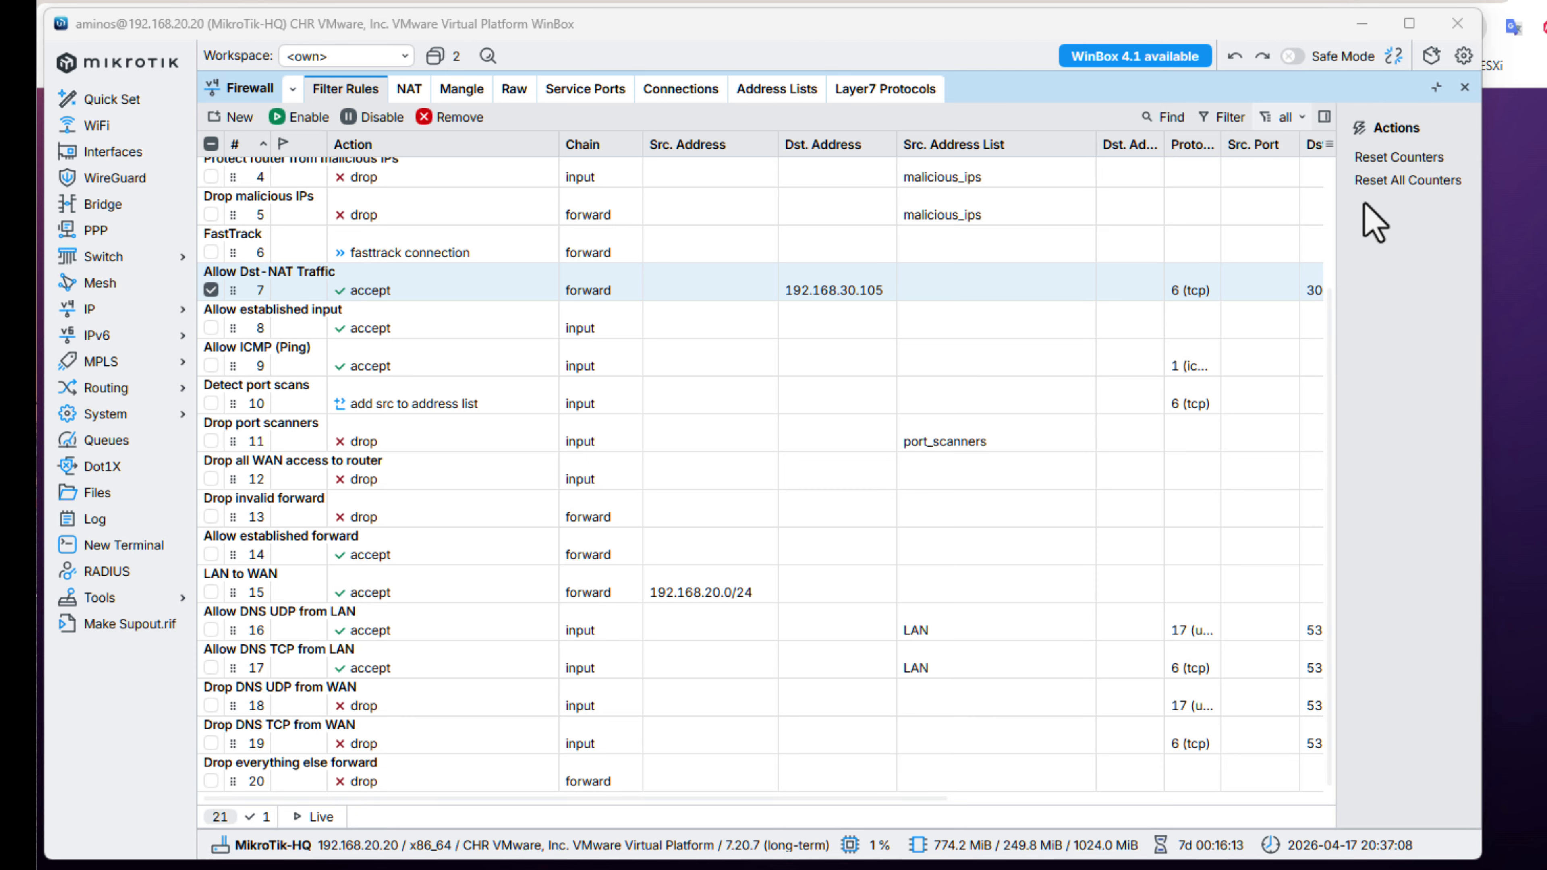
{"action": "left_click", "coordinate": [1465, 87]}
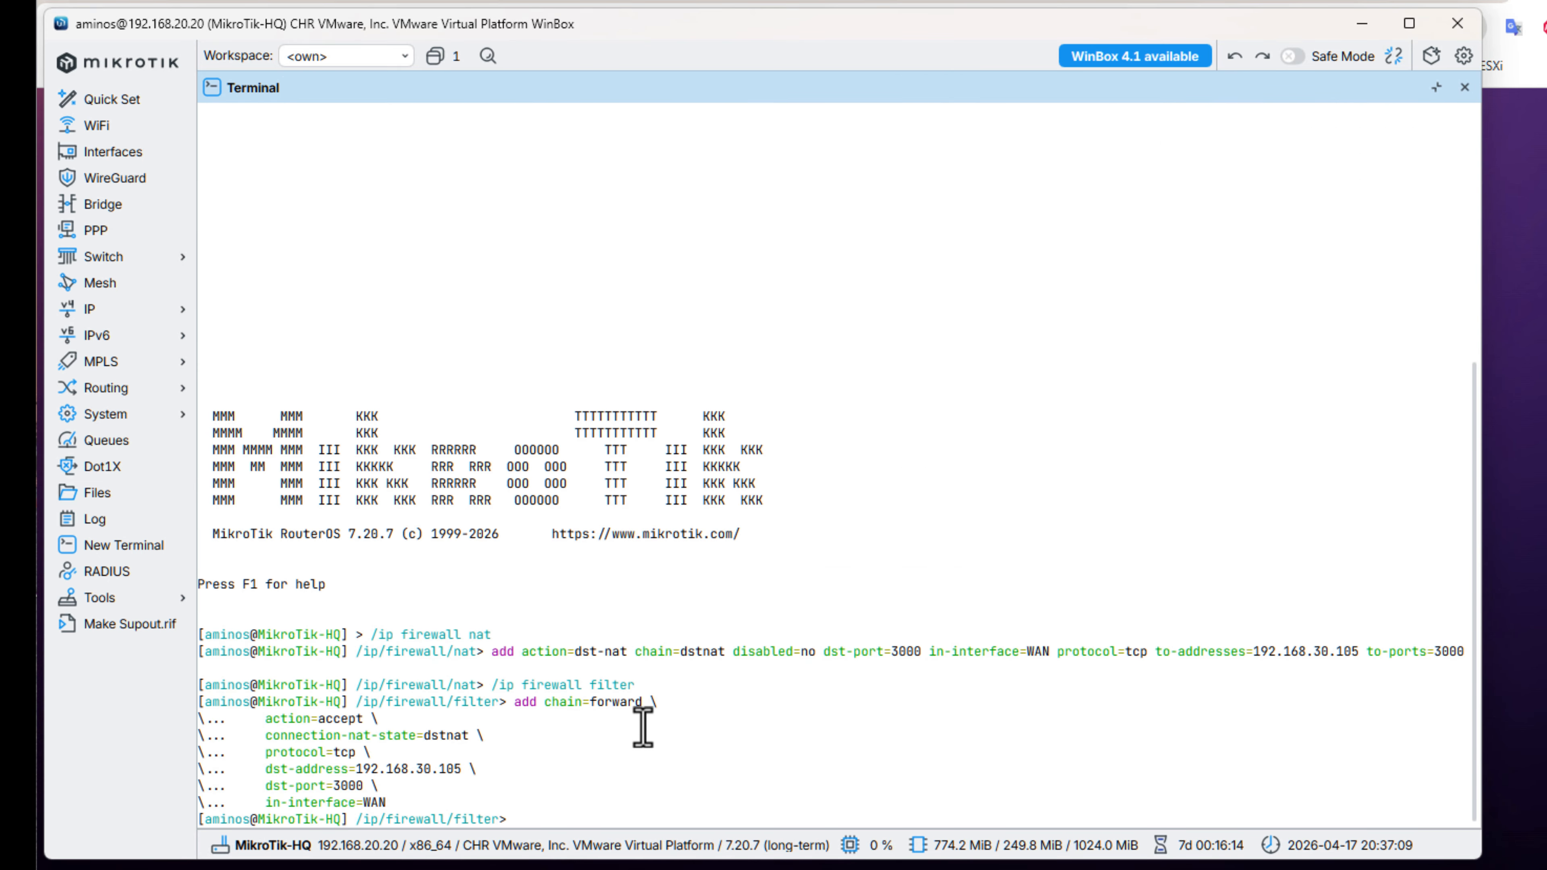
In the terminal, add a NAT rule in chain srcnat with out-interface WAN and action masquerade.
{"action": "right_click", "coordinate": [604, 811]}
{"action": "left_click", "coordinate": [647, 850]}
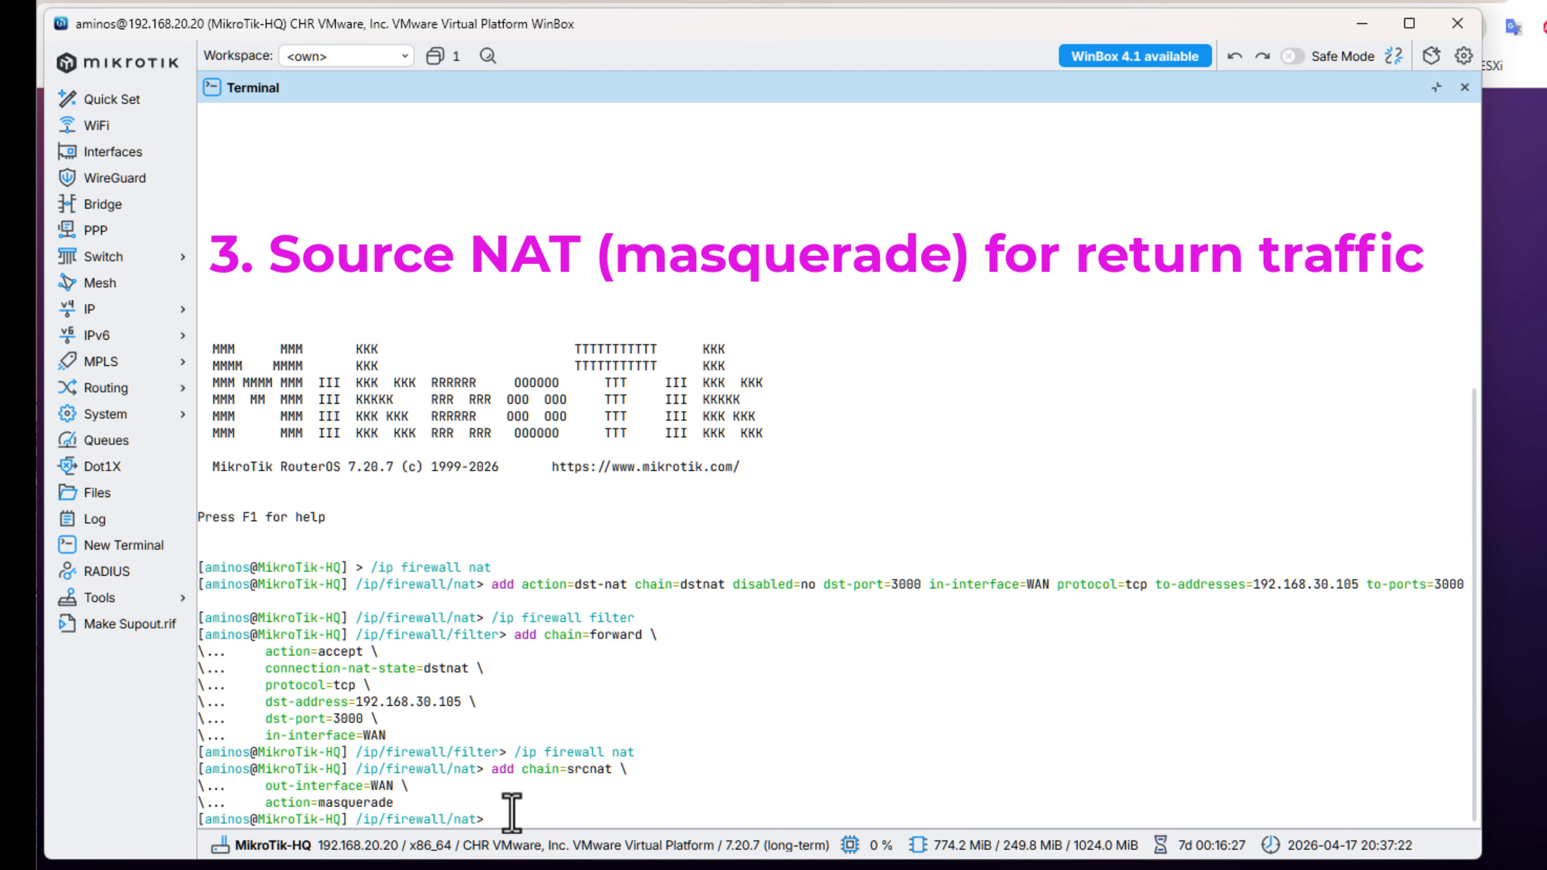
Open the firewall's NAT rules and select the new srcnat masquerade rule at the end of the list.
{"action": "left_click", "coordinate": [146, 310]}
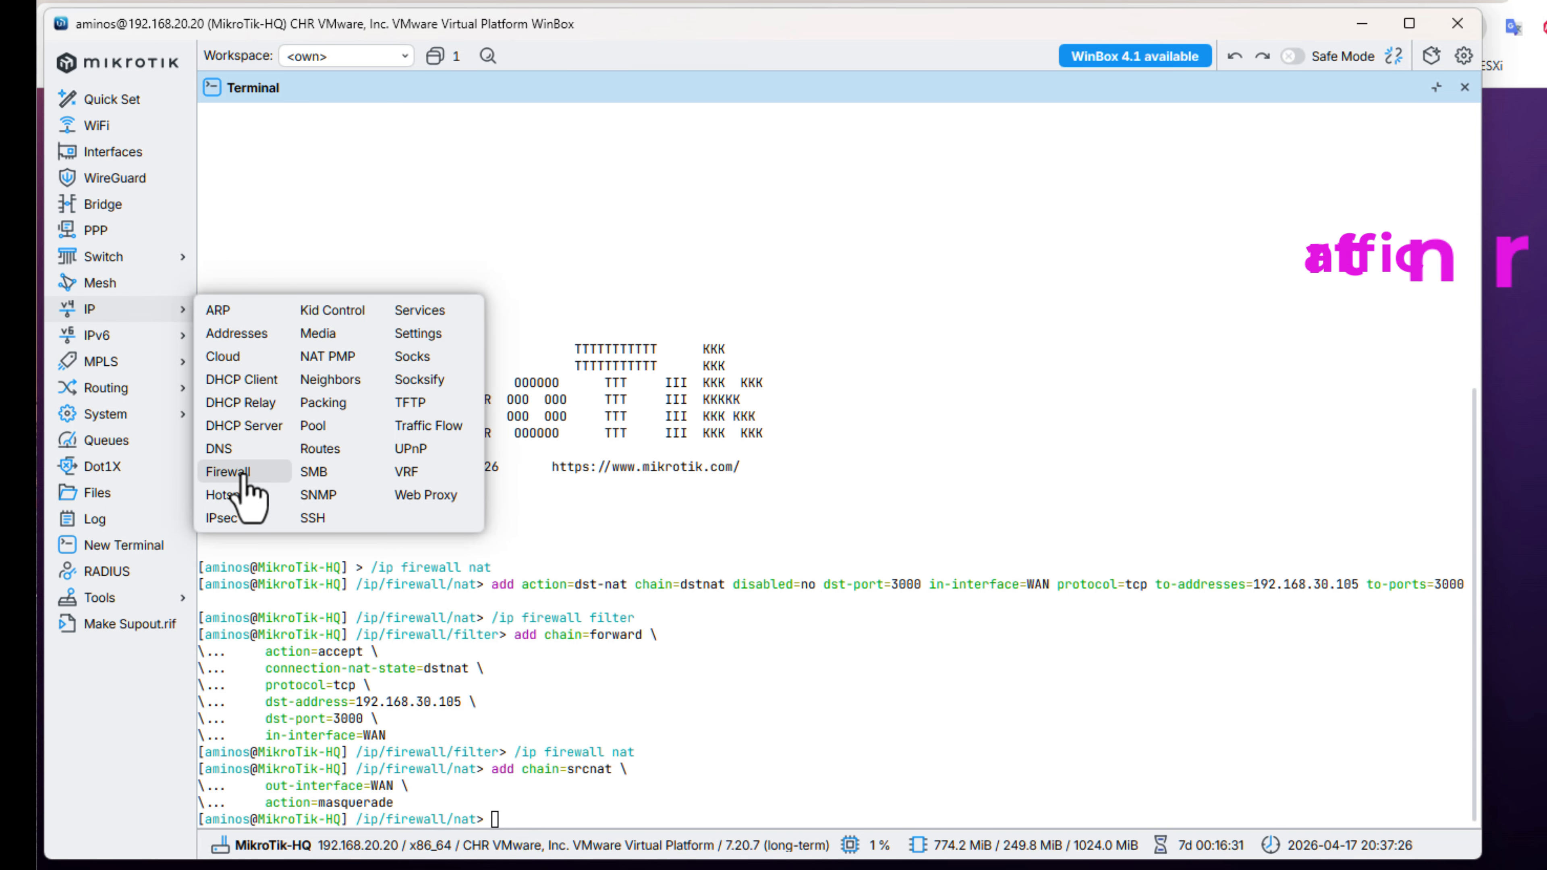
{"action": "left_click", "coordinate": [230, 472]}
{"action": "left_click", "coordinate": [408, 97]}
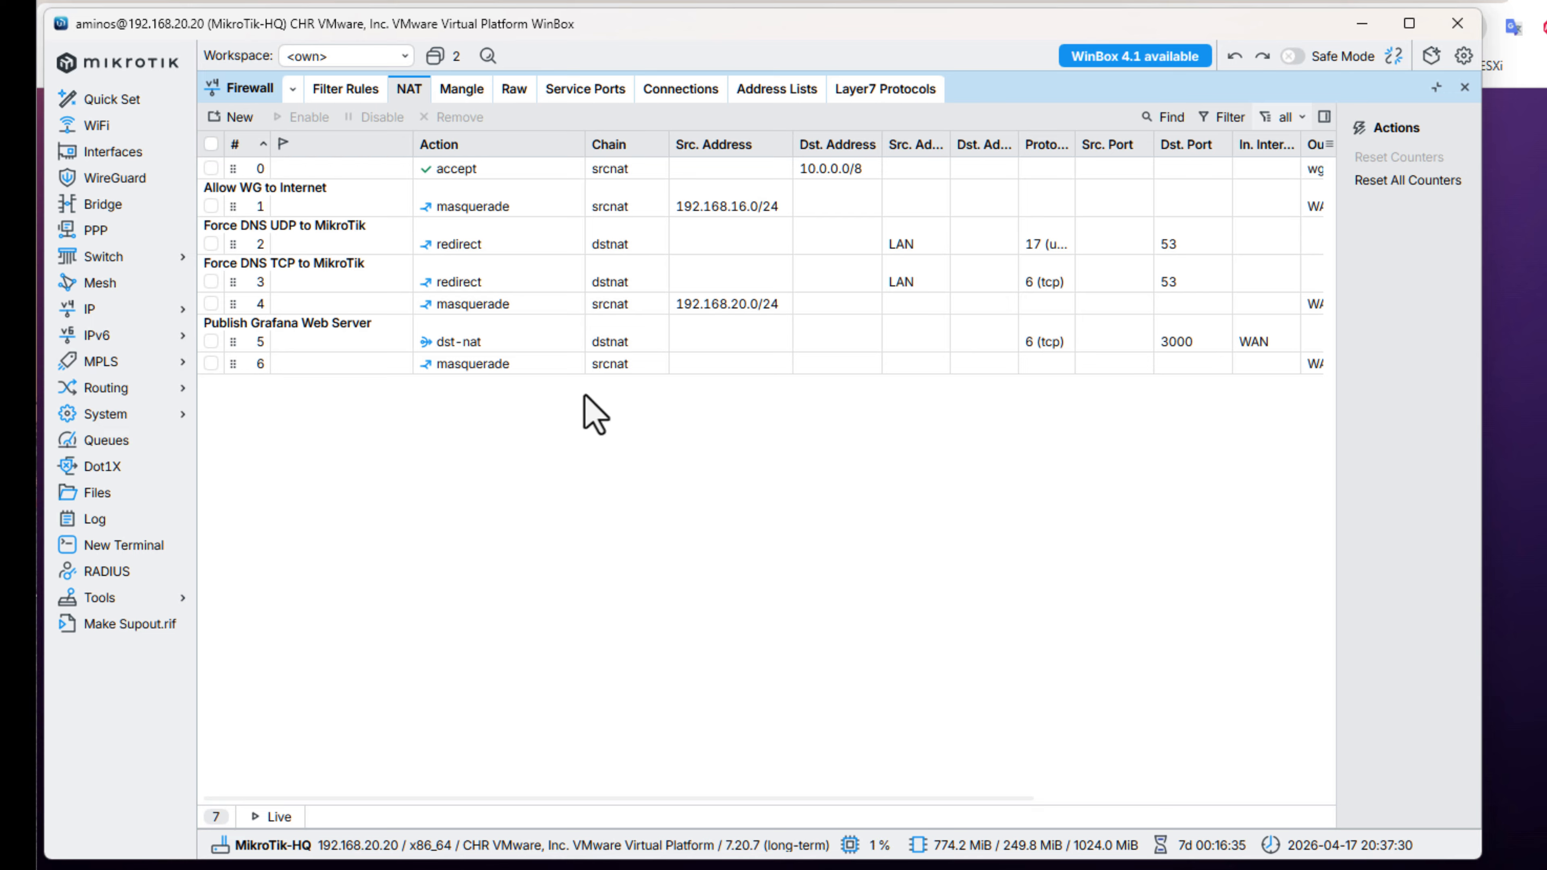
{"action": "left_click", "coordinate": [388, 365]}
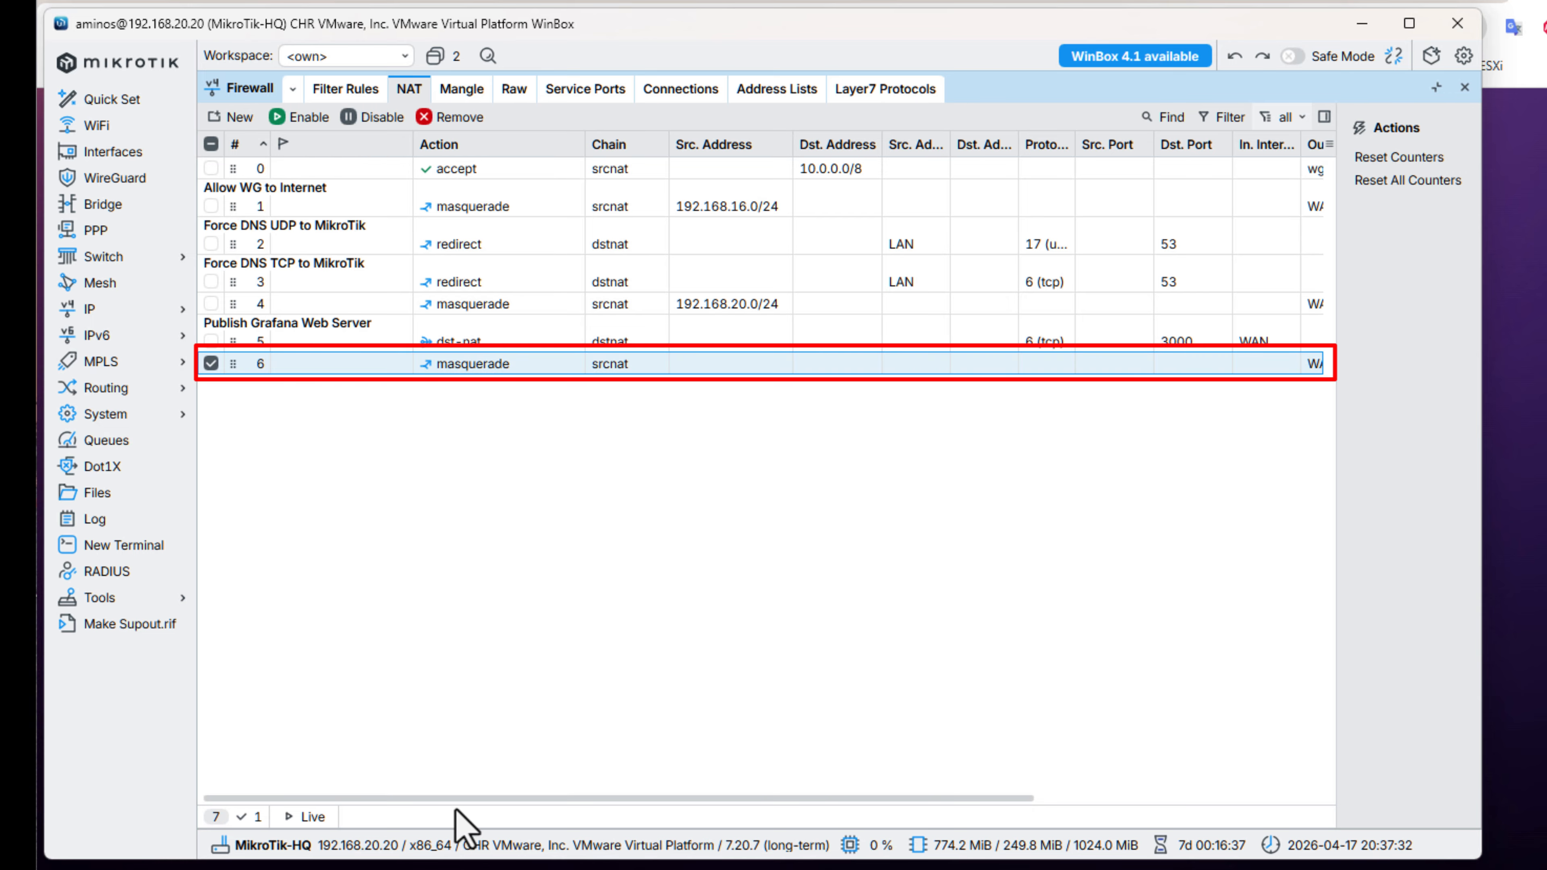
Give the new srcnat masquerade rule at the end of the NAT list the comment "Allow Masquerqde" and save it.
{"action": "left_click_drag", "start_coordinate": [472, 797], "coordinate": [298, 817]}
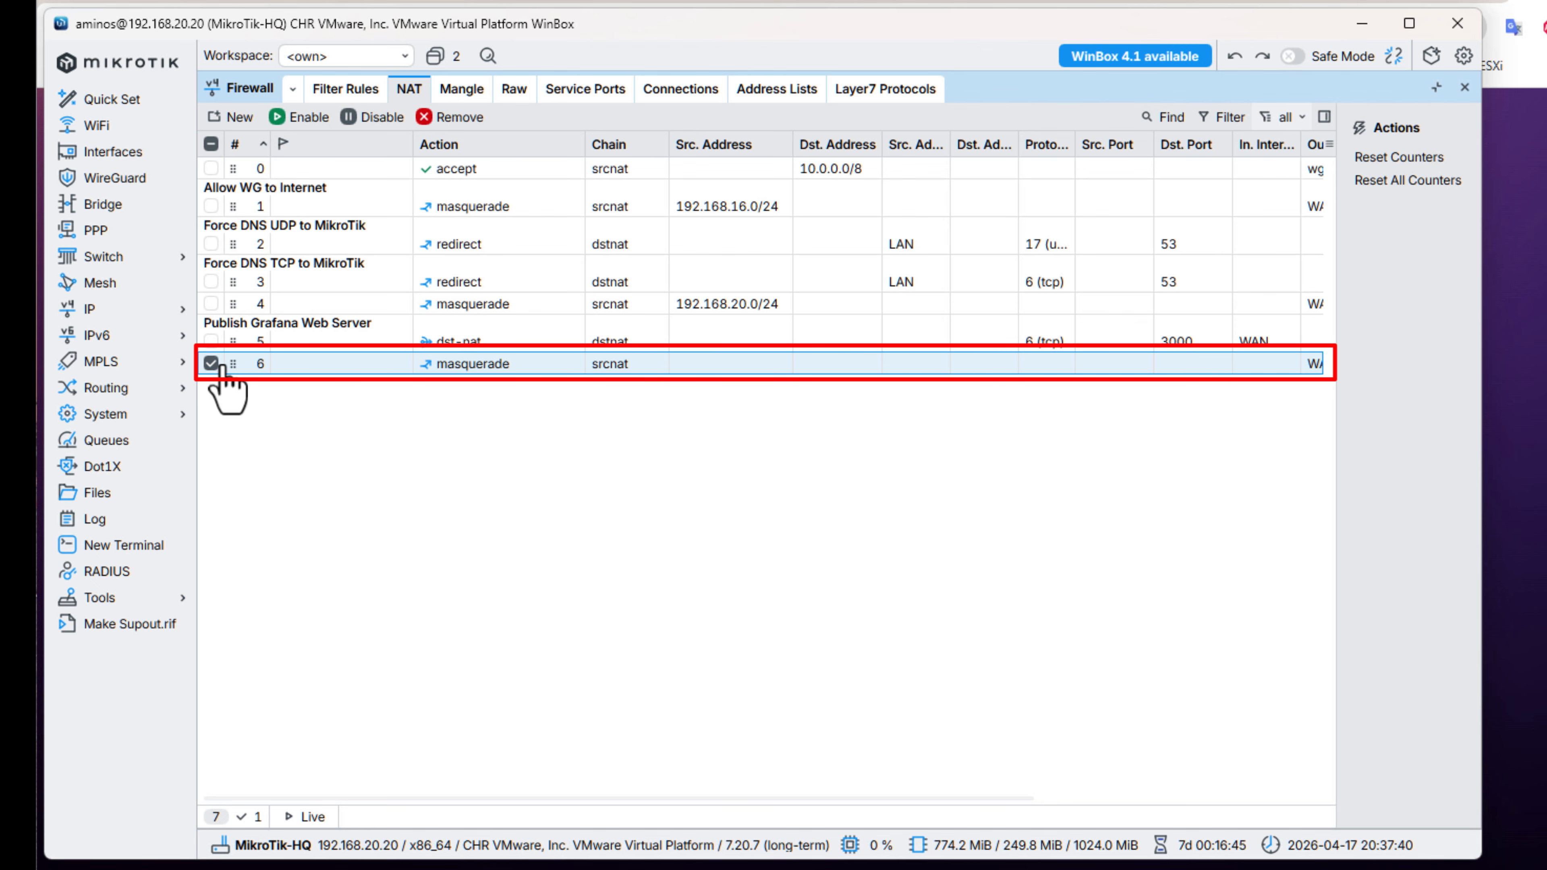
{"action": "double_click", "coordinate": [299, 366]}
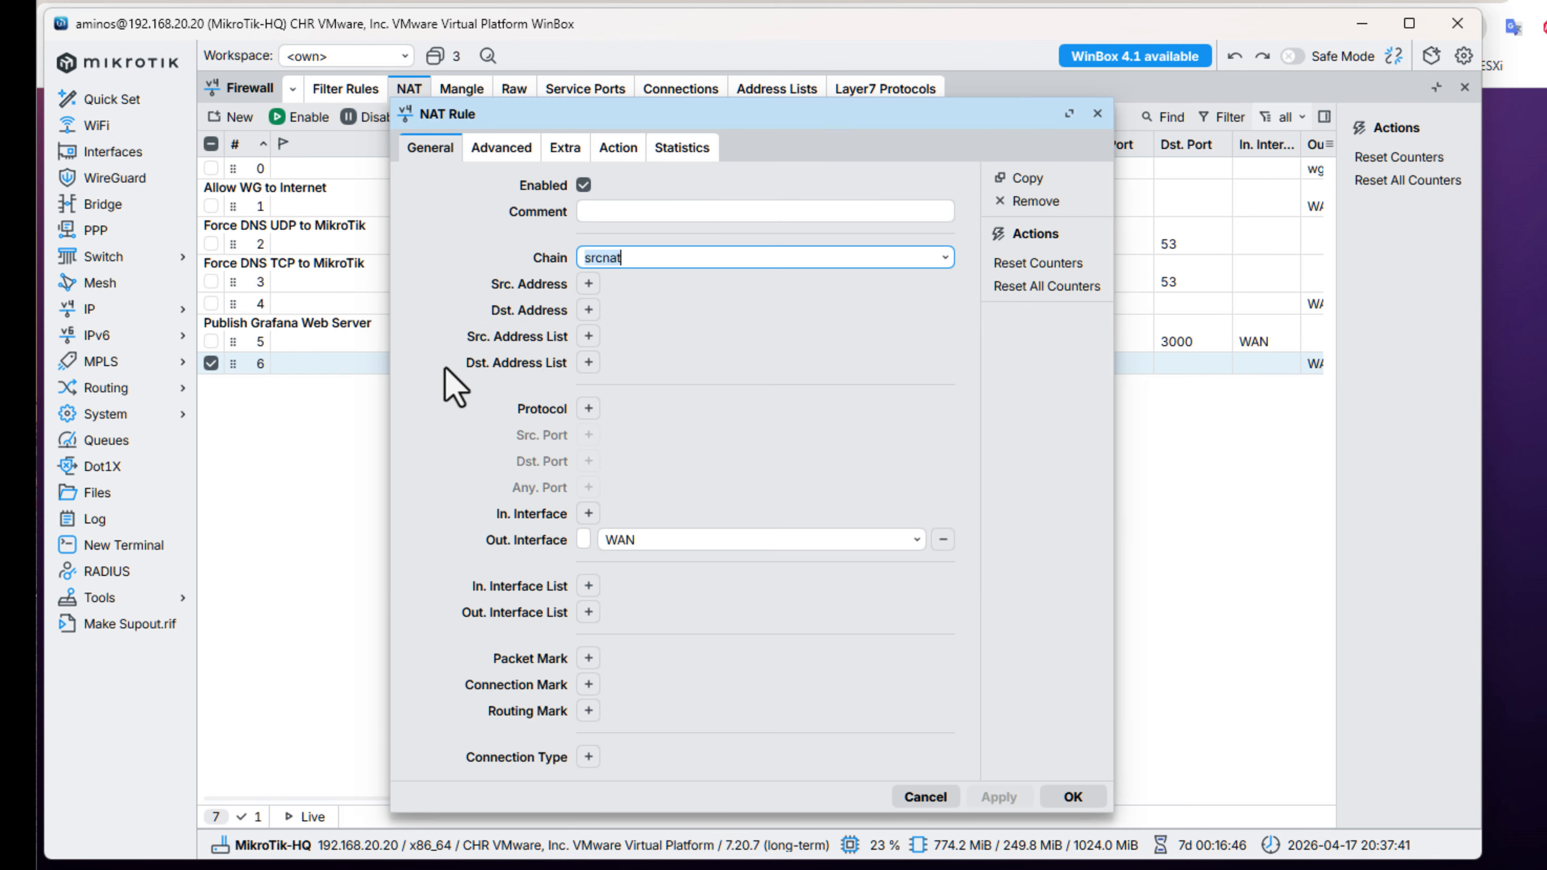
{"action": "left_click", "coordinate": [650, 213]}
{"action": "type", "text": "Allow"}
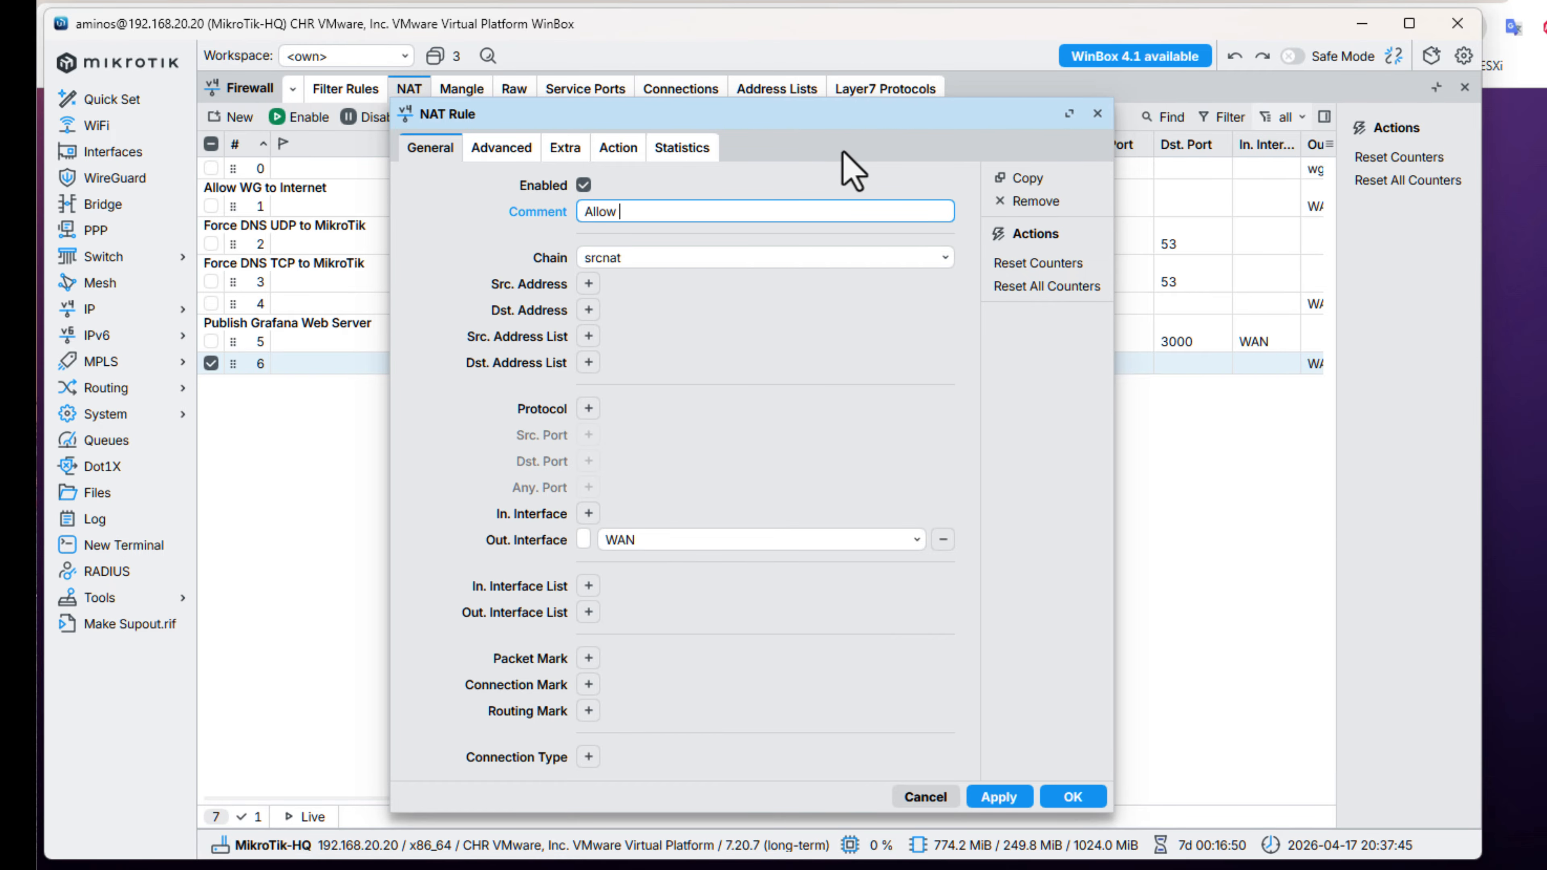
{"action": "type", "text": " Masquerqde"}
{"action": "left_click", "coordinate": [1000, 799]}
{"action": "left_click", "coordinate": [1068, 800]}
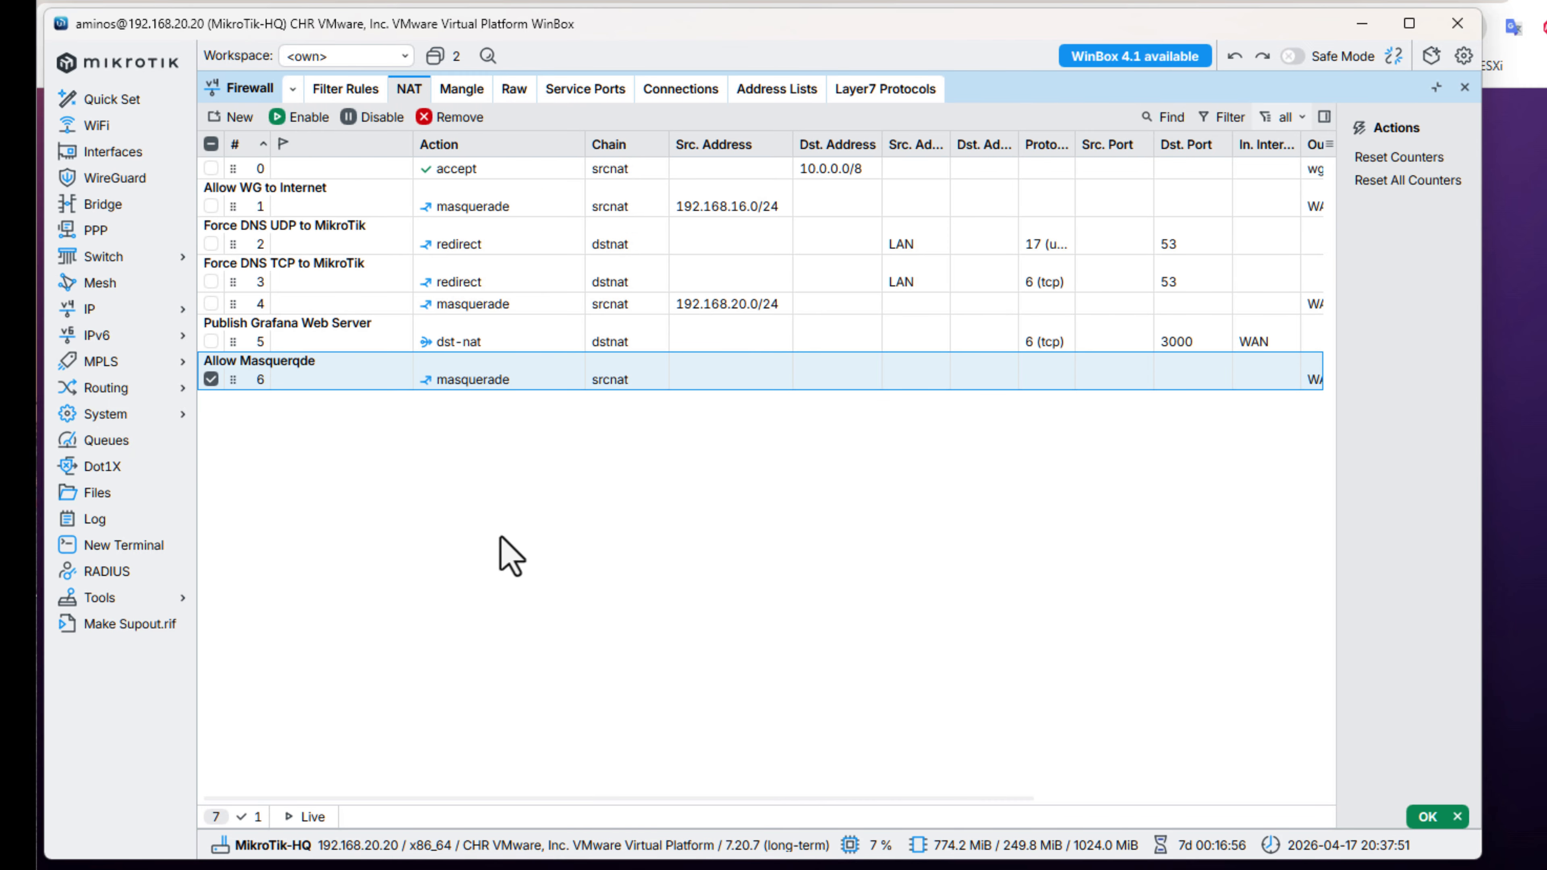
Move the "Allow Masquerqde" rule directly above the "Allow WG to Internet" rule and close the firewall window.
{"action": "left_click_drag", "start_coordinate": [237, 310], "coordinate": [251, 178]}
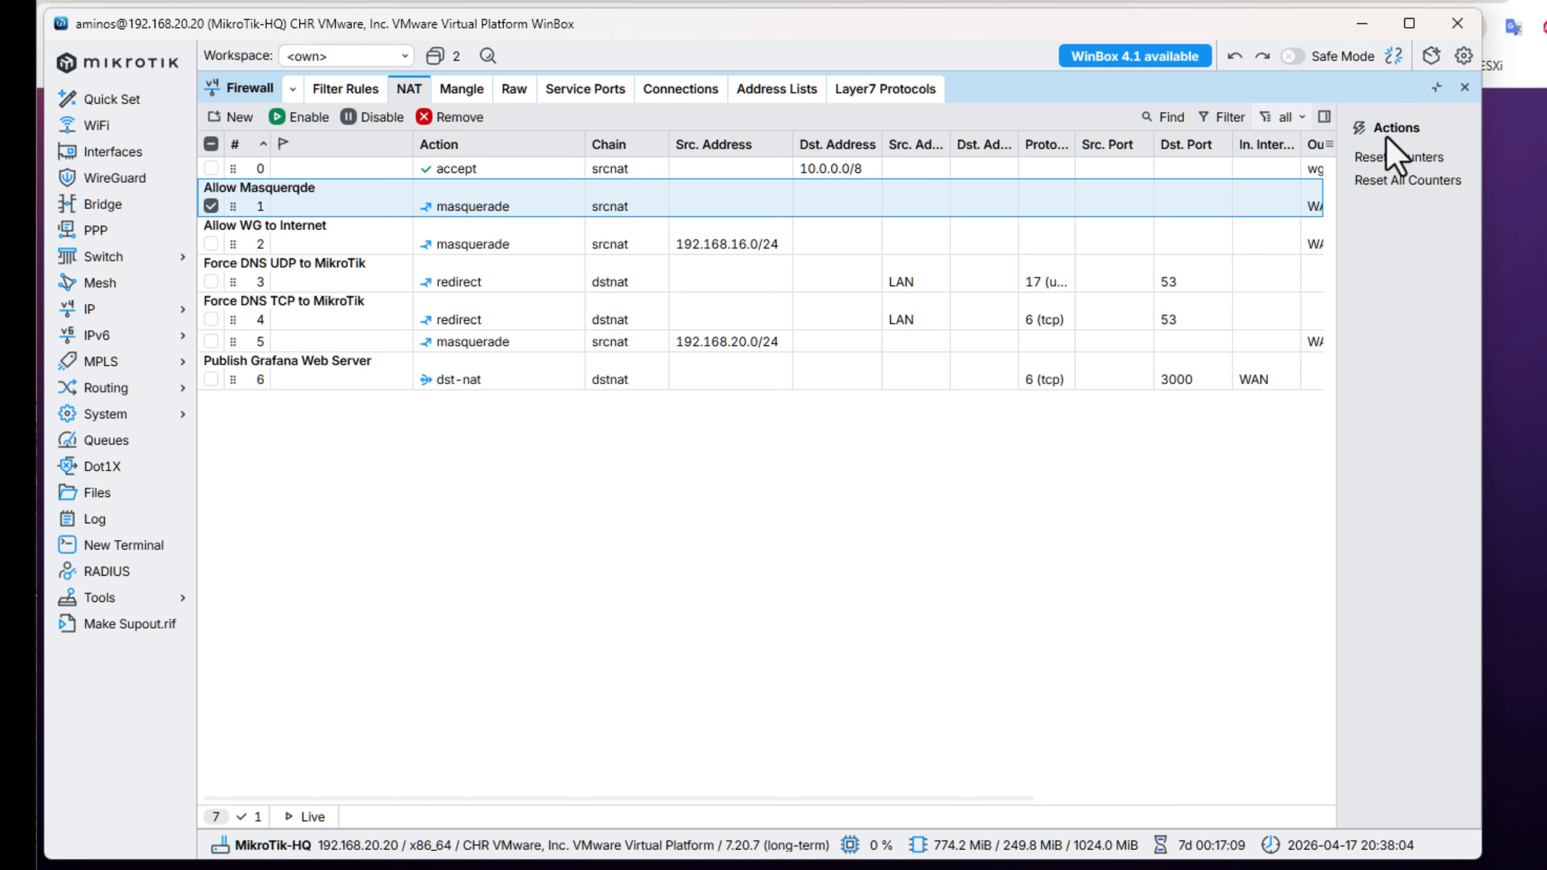
{"action": "left_click", "coordinate": [1465, 87]}
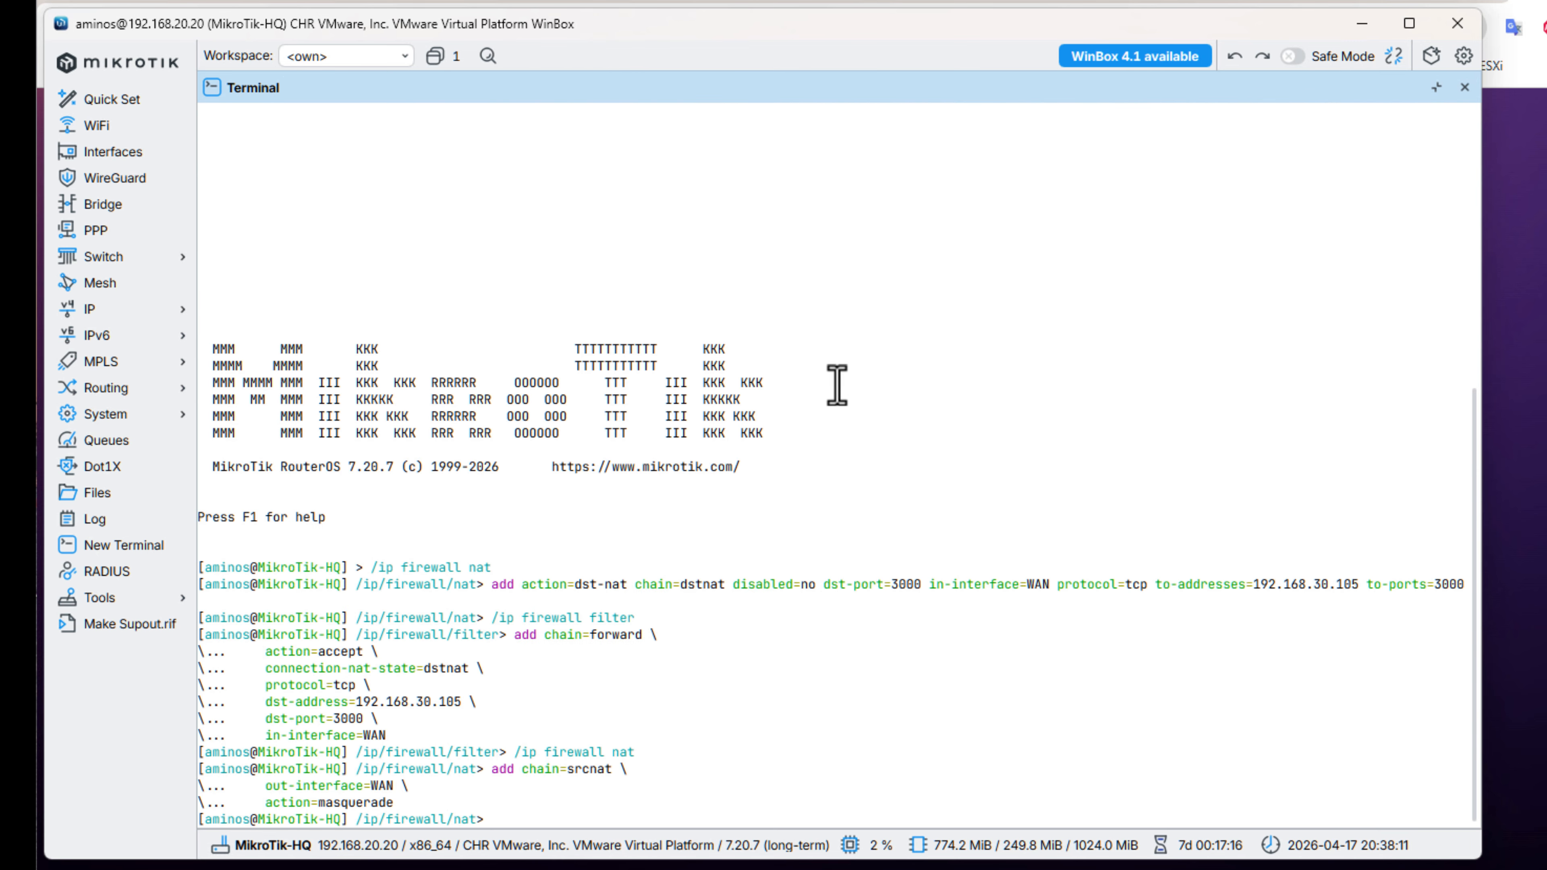
Copy the WAN interface's dynamic IP address from the router's IP address list, and close the list.
{"action": "left_click", "coordinate": [117, 309]}
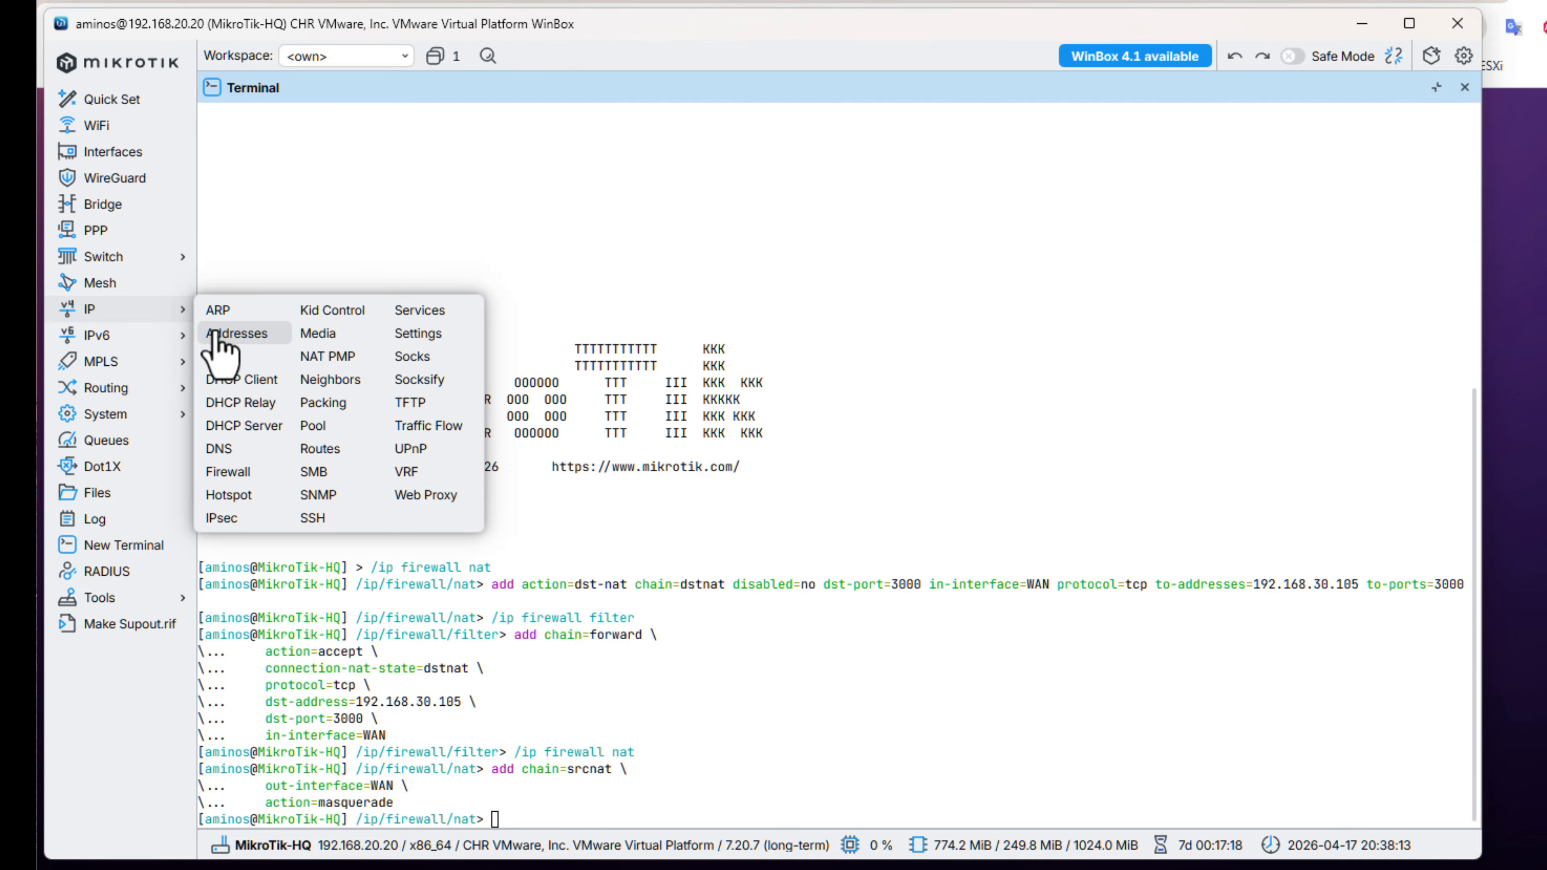
{"action": "left_click", "coordinate": [221, 341]}
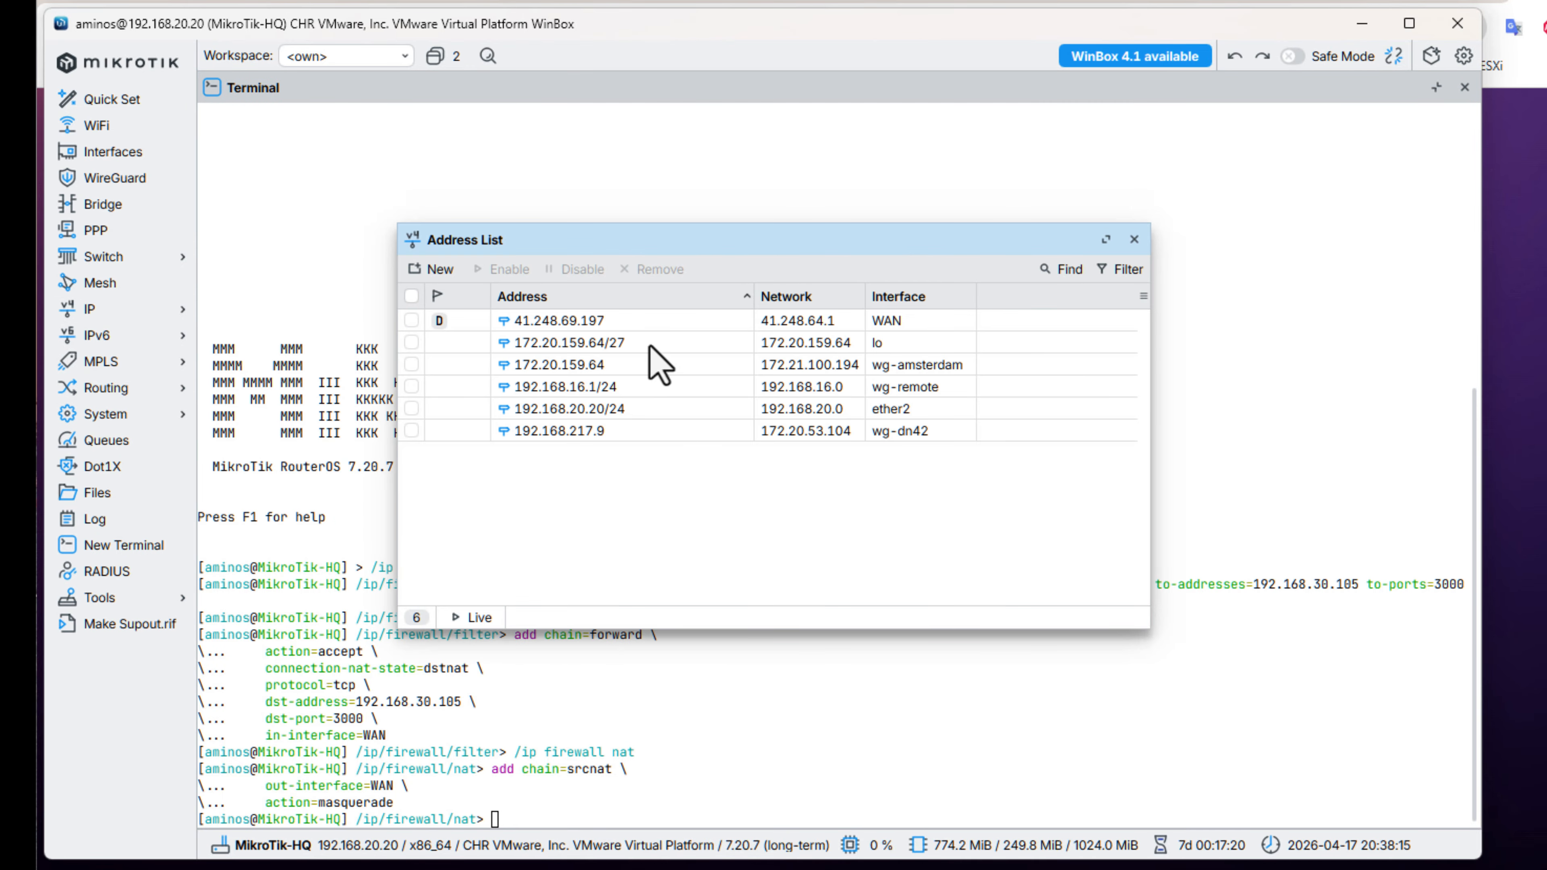
{"action": "left_click", "coordinate": [585, 323]}
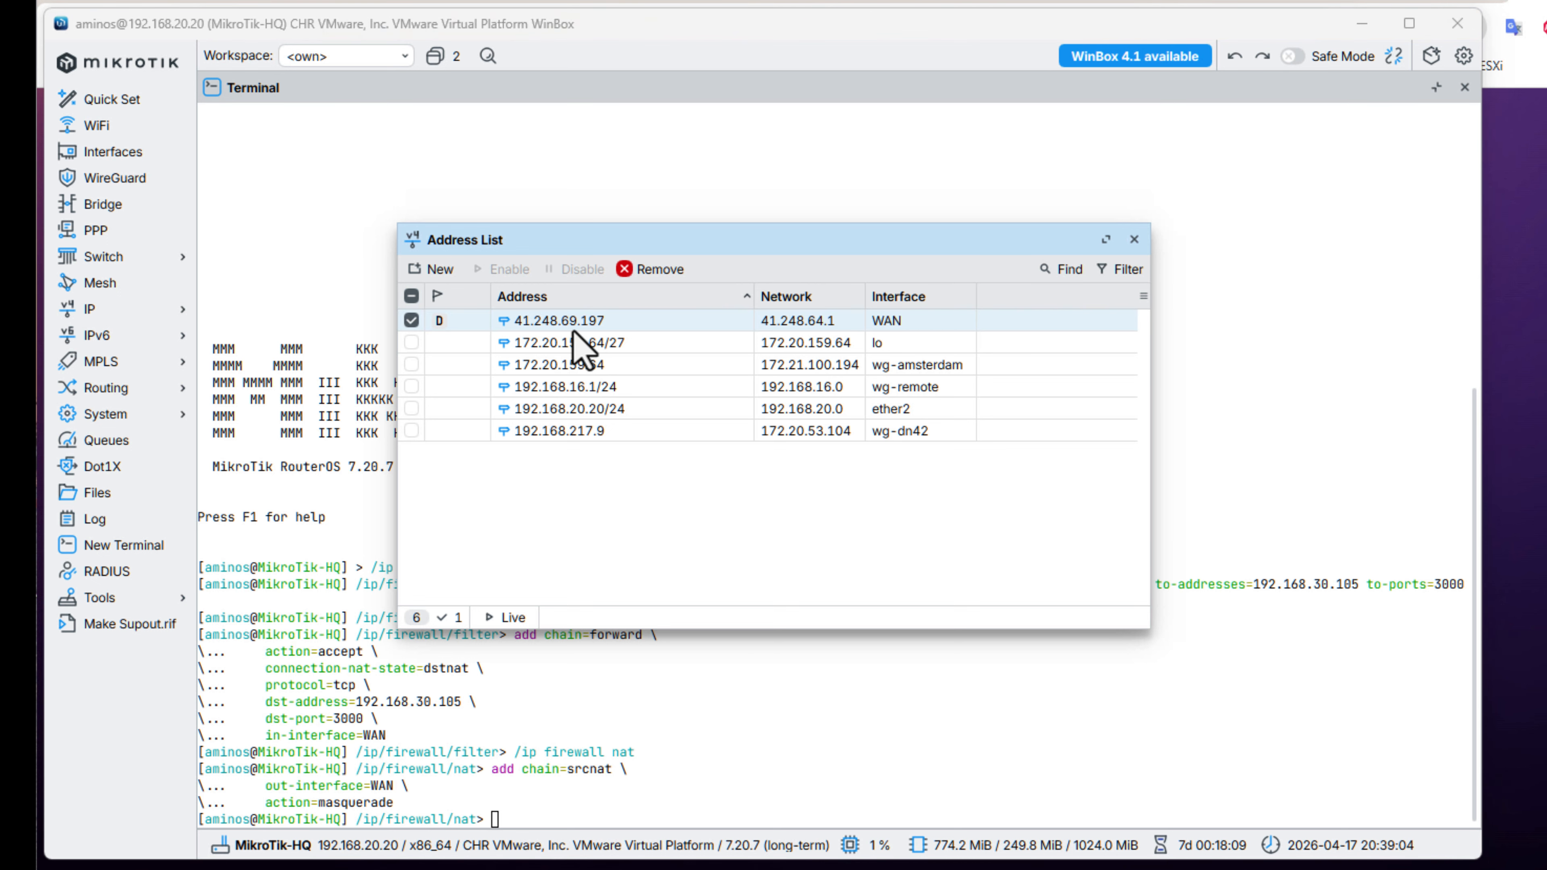
{"action": "double_click", "coordinate": [577, 323]}
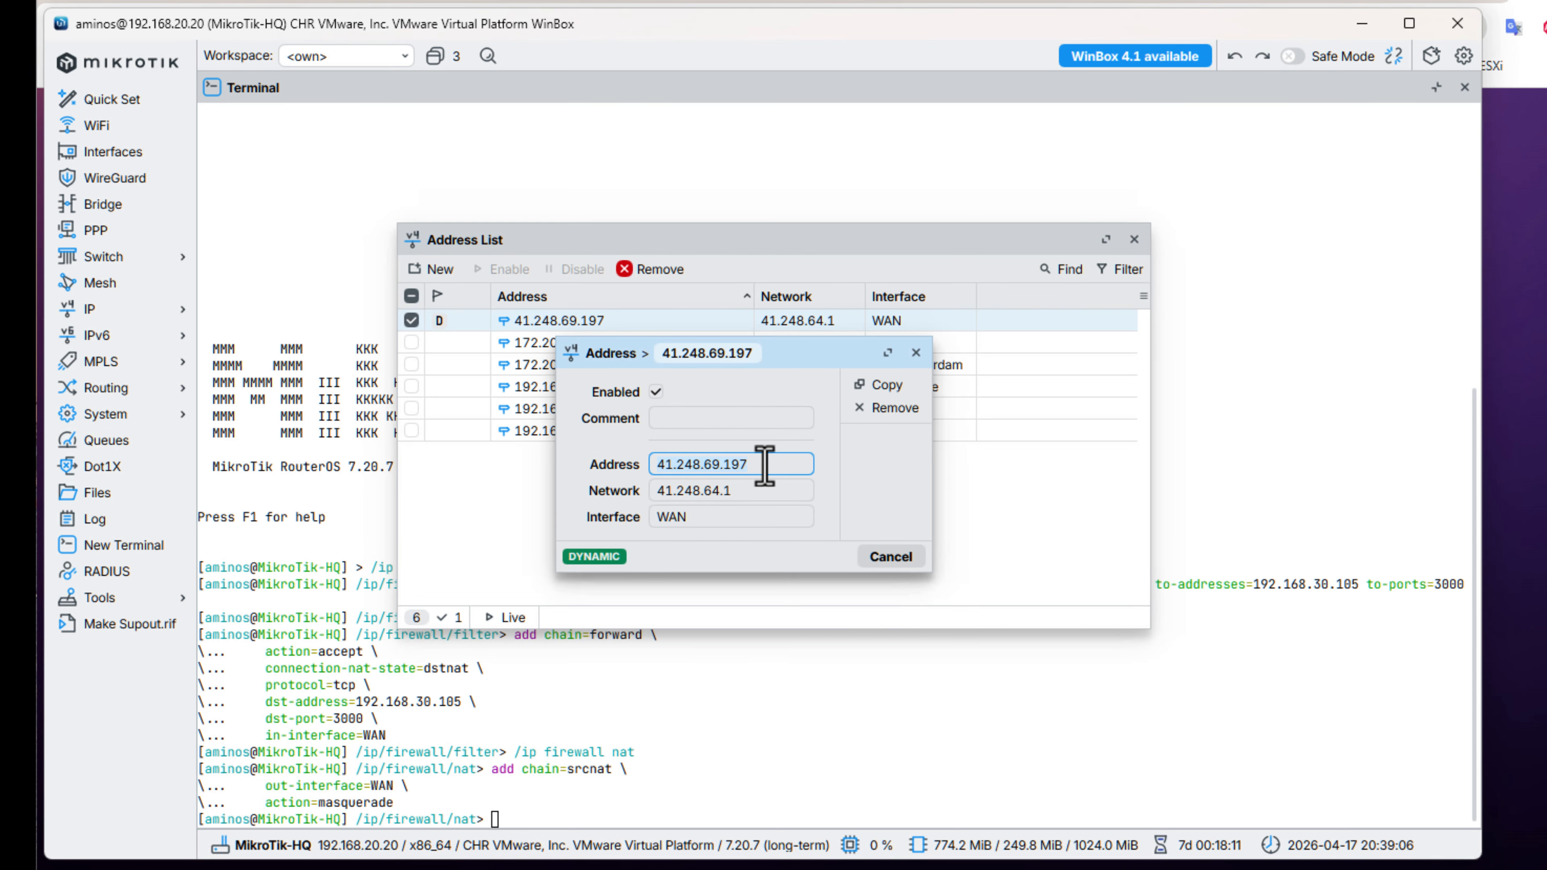
{"action": "right_click", "coordinate": [691, 464]}
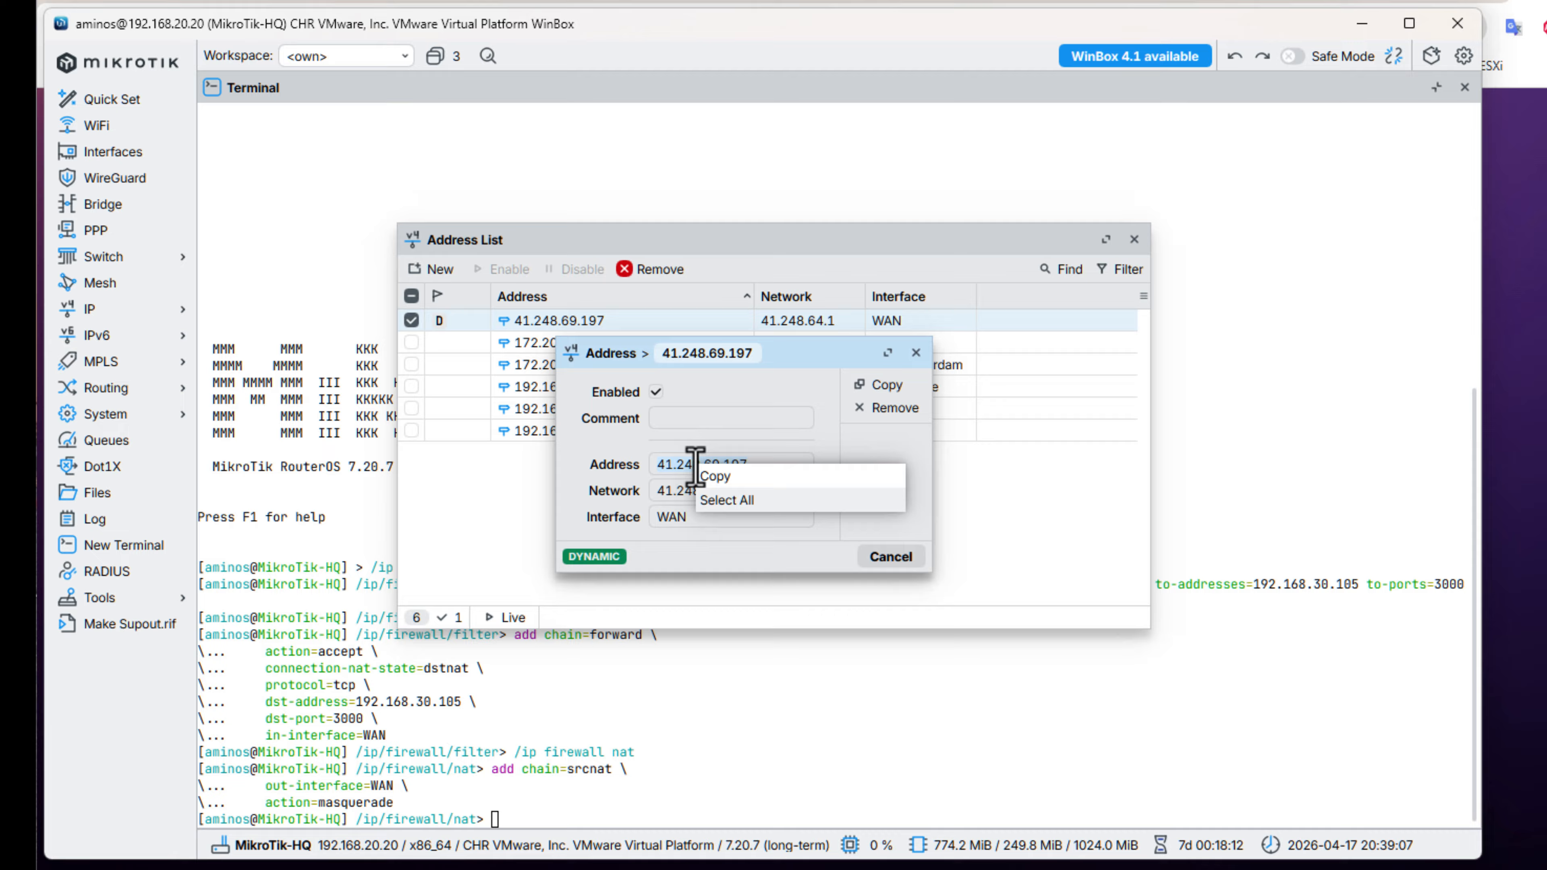
{"action": "left_click", "coordinate": [740, 478]}
{"action": "left_click", "coordinate": [915, 352]}
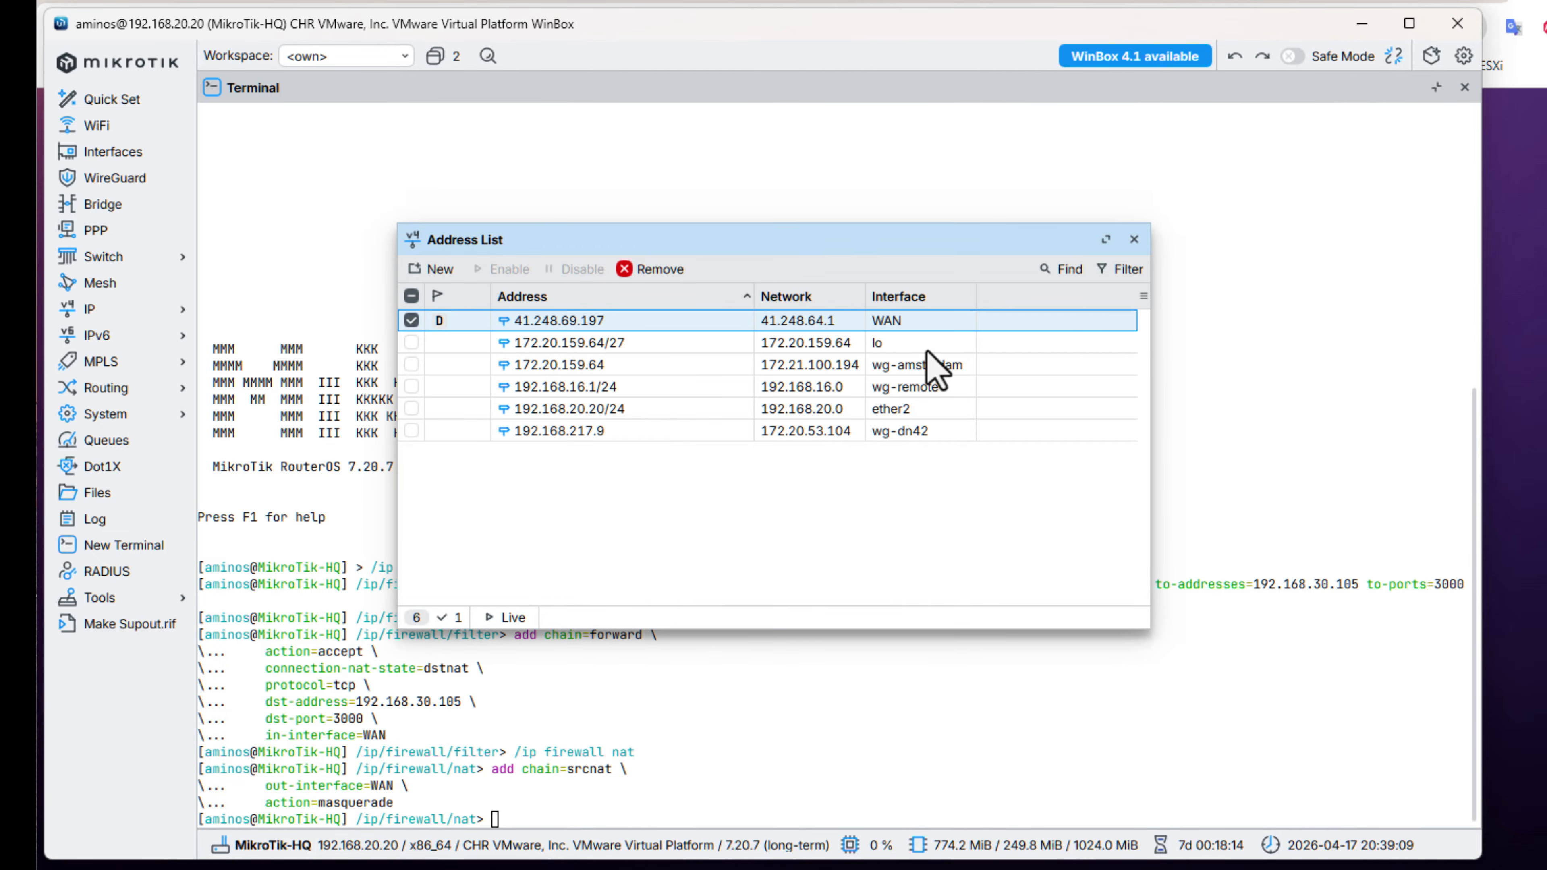
{"action": "left_click", "coordinate": [1134, 239]}
Switch to the web browser and start the web address with "http:", clearing the autocompleted remainder.
{"action": "left_click", "coordinate": [1207, 2]}
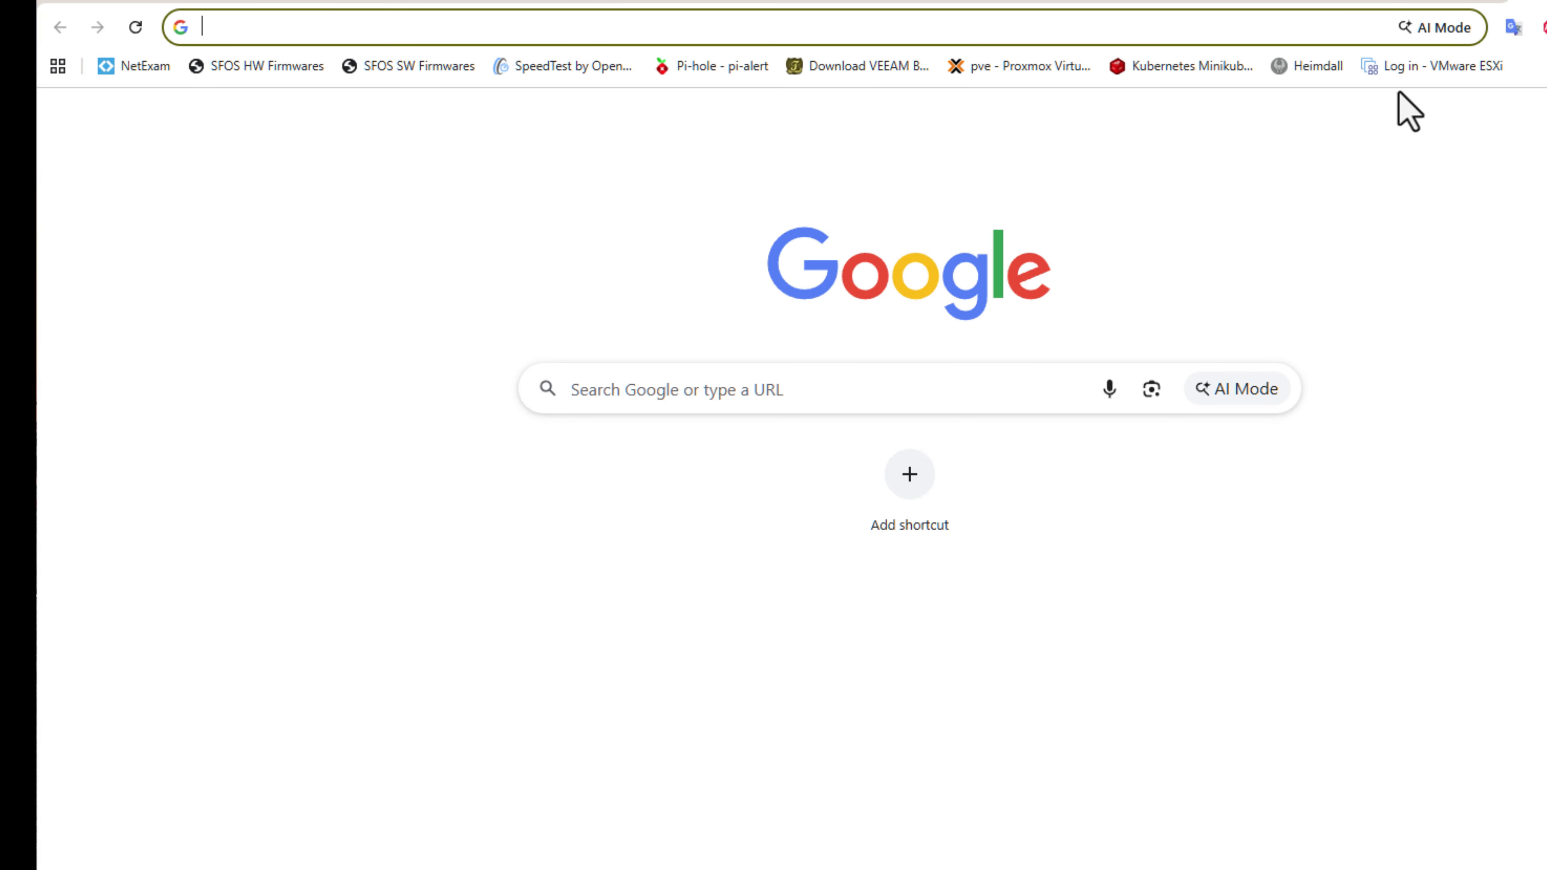
{"action": "type", "text": "htt"}
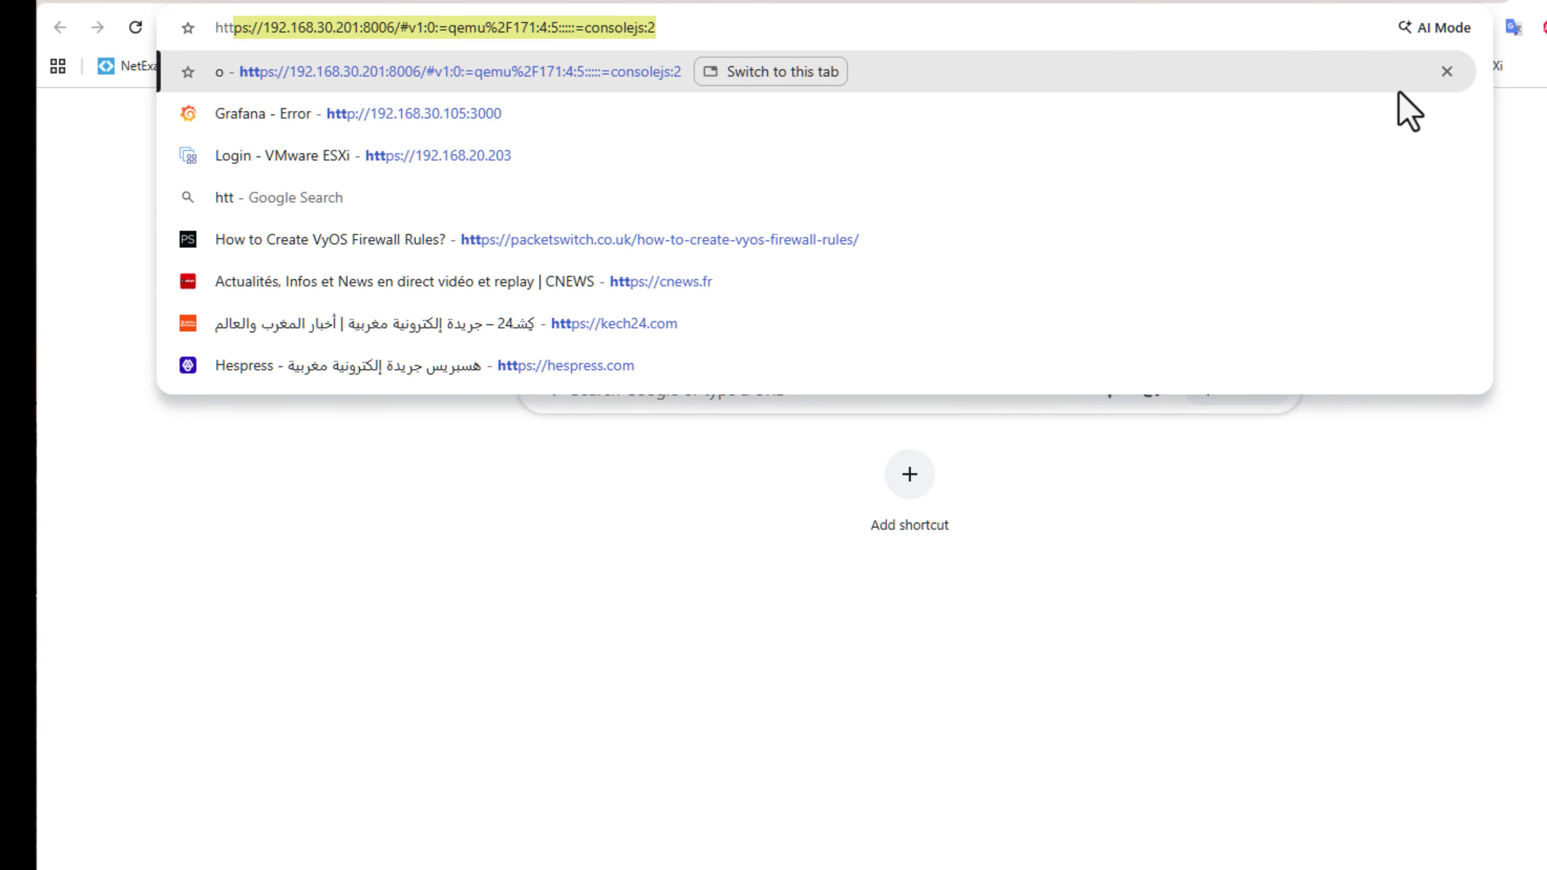
{"action": "type", "text": "ps"}
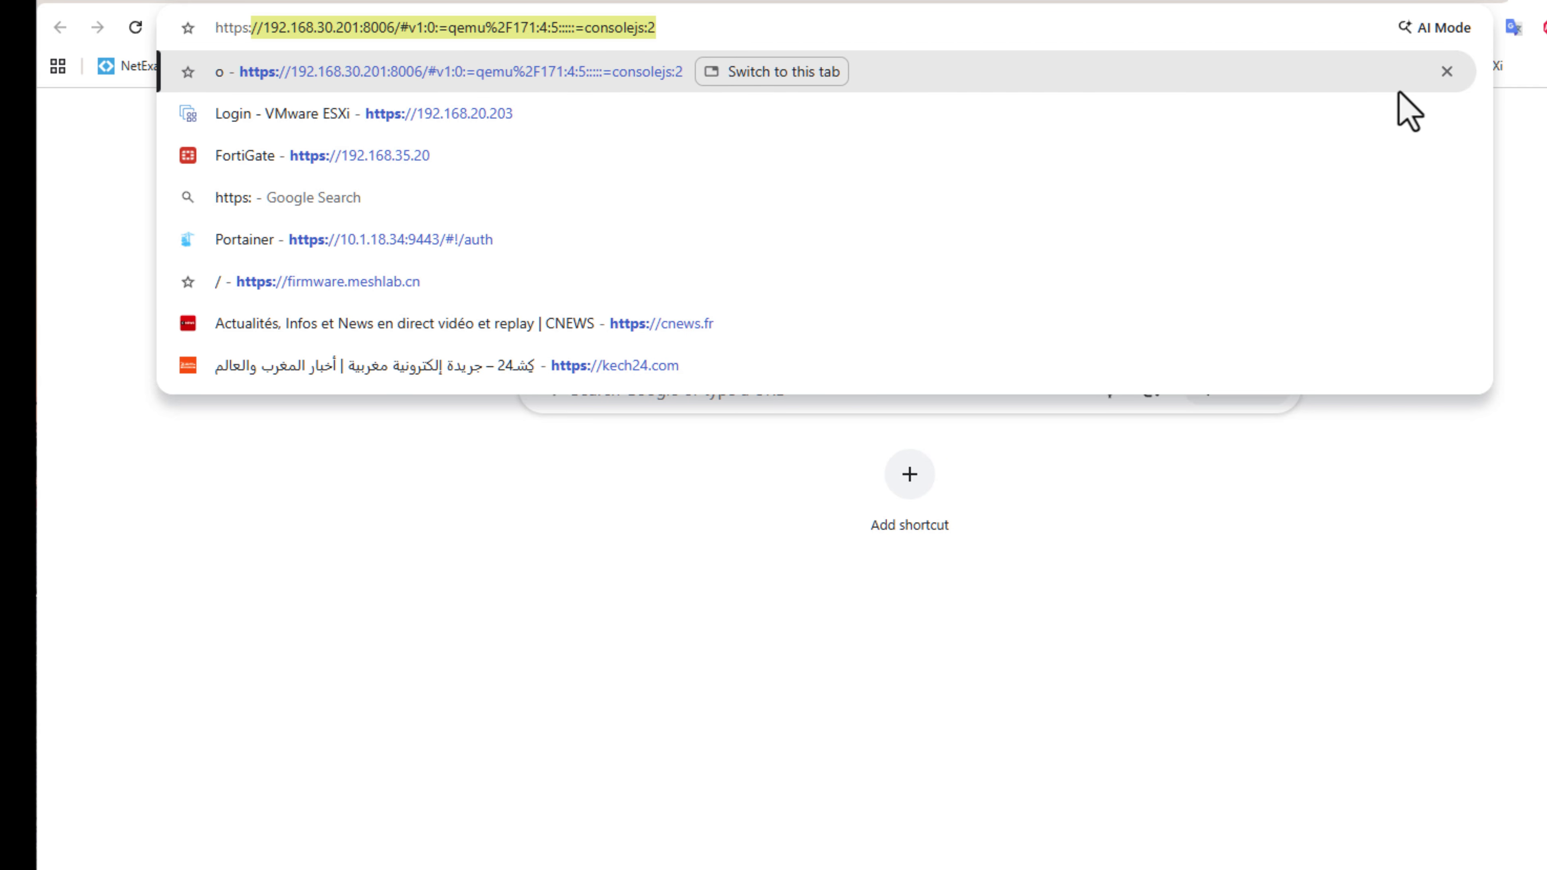
{"action": "type", "text": "://"}
{"action": "key", "text": "BackSpace"}
{"action": "key", "text": "BackSpace"}
{"action": "key", "text": "BackSpace"}
{"action": "key", "text": "BackSpace"}
{"action": "key", "text": "BackSpace"}
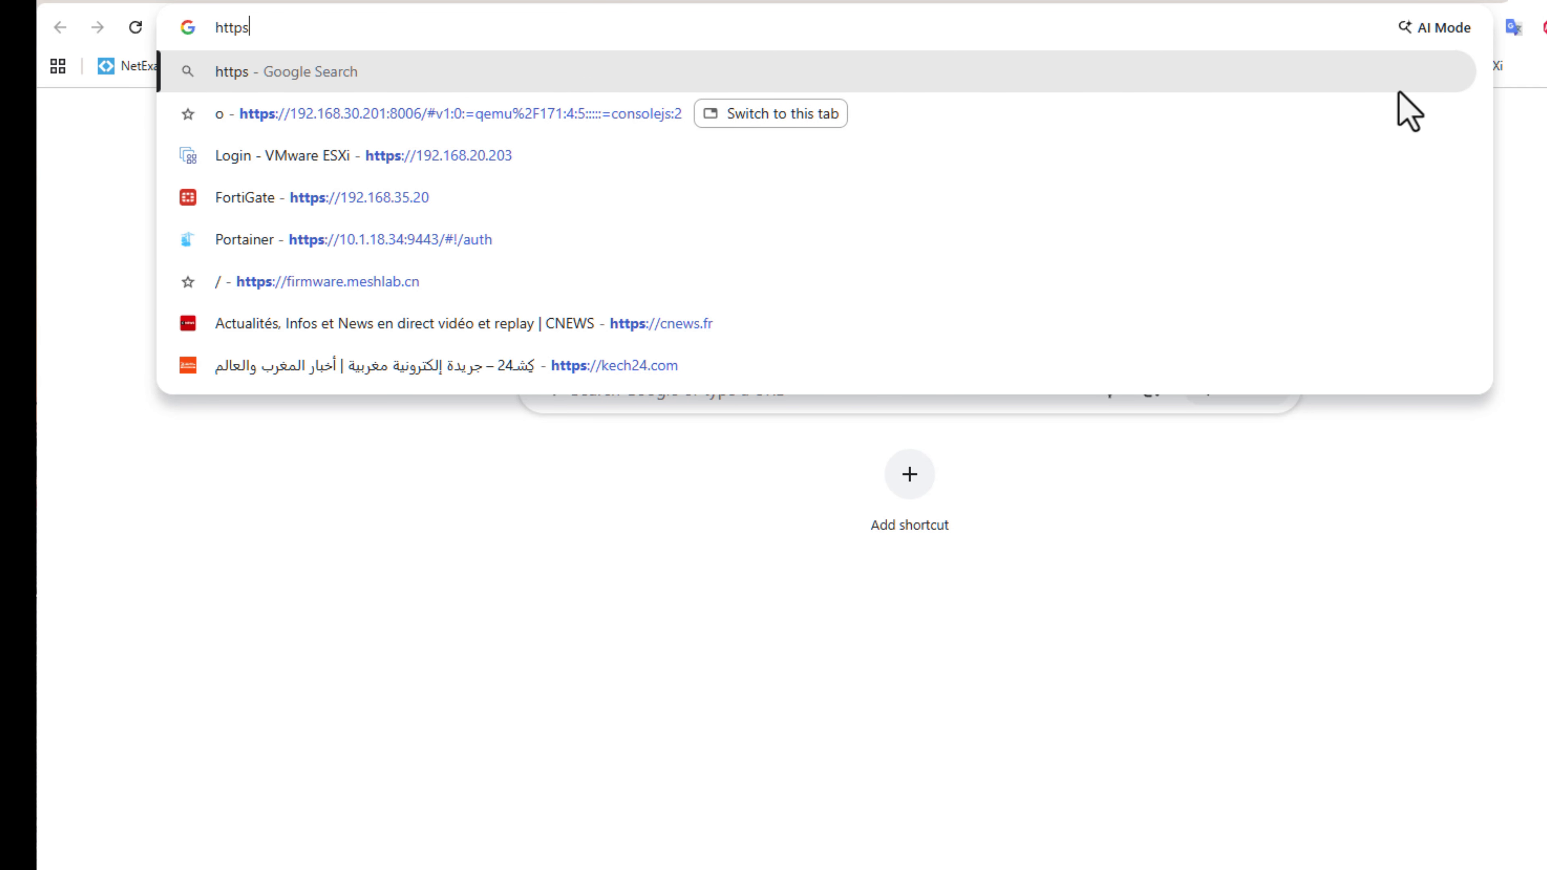
{"action": "type", "text": "::"}
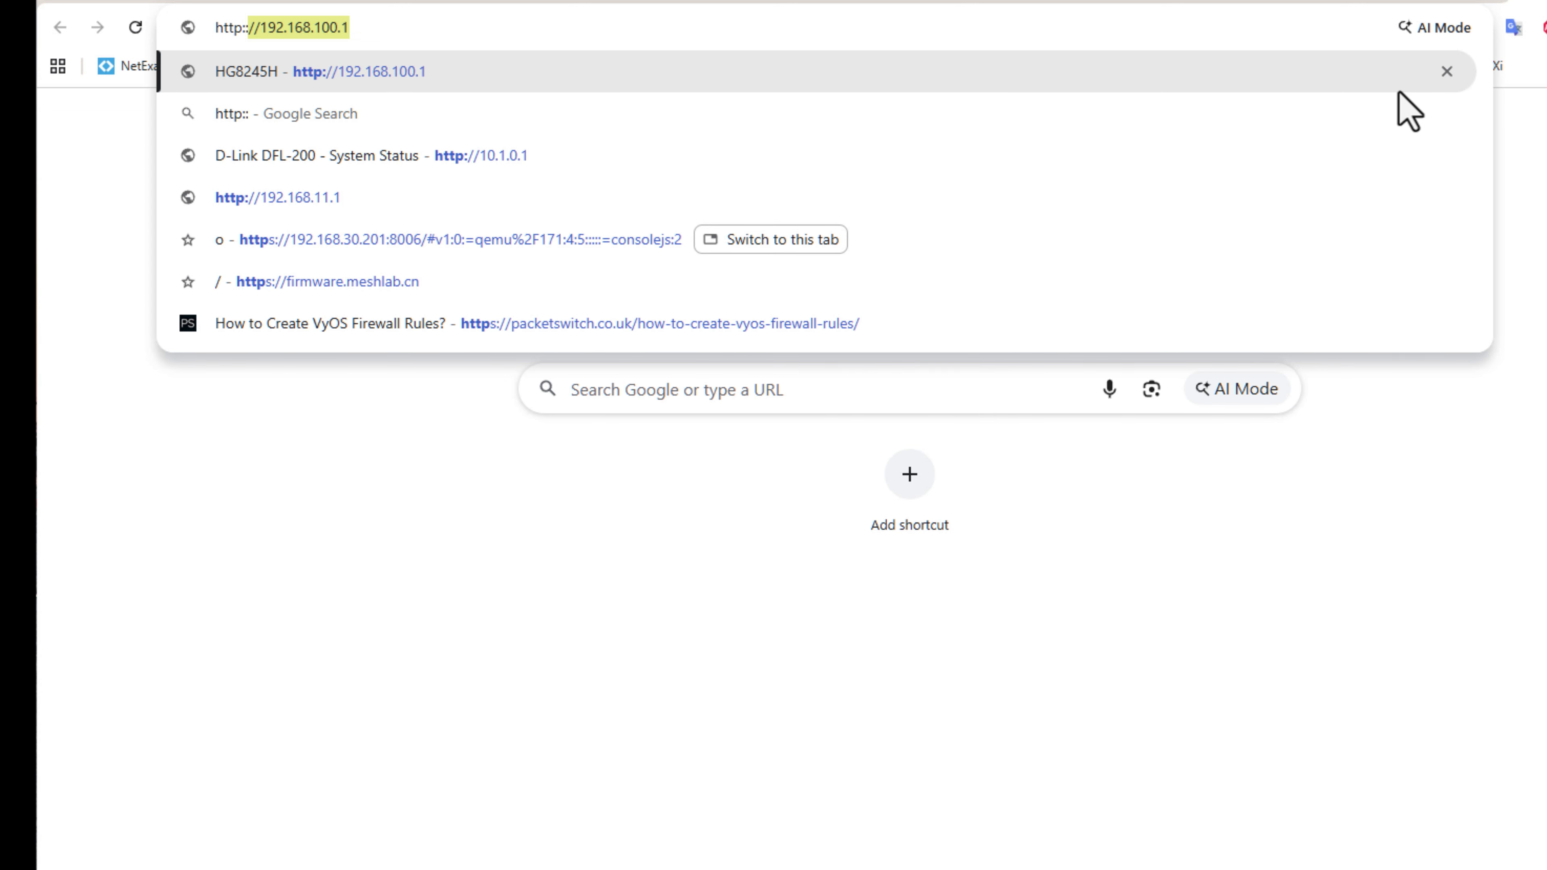
{"action": "key", "text": "shift+F10"}
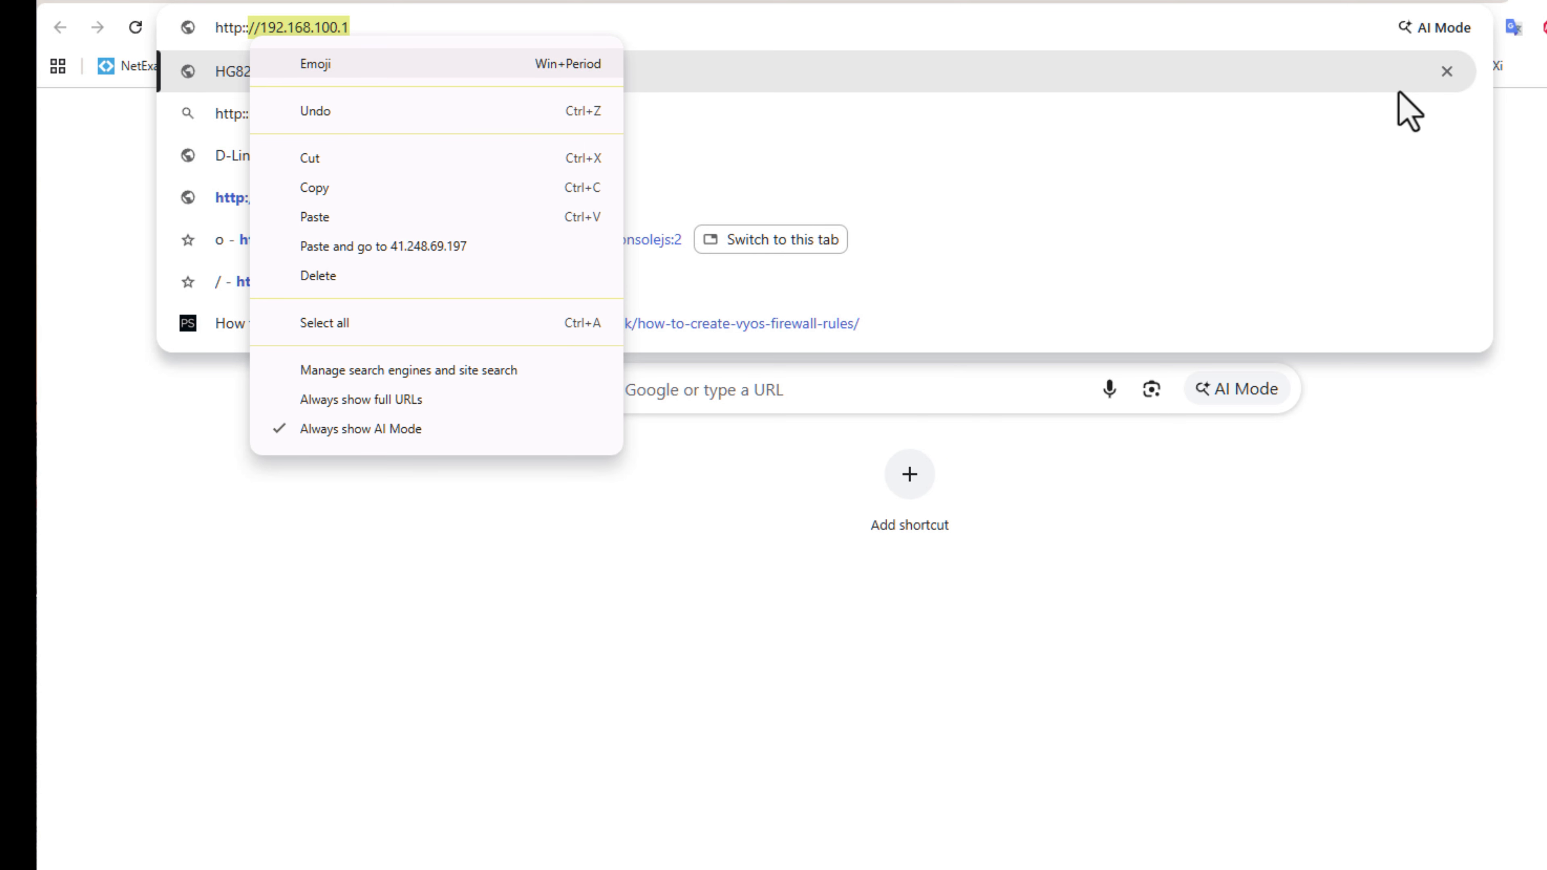
{"action": "key", "text": "Escape"}
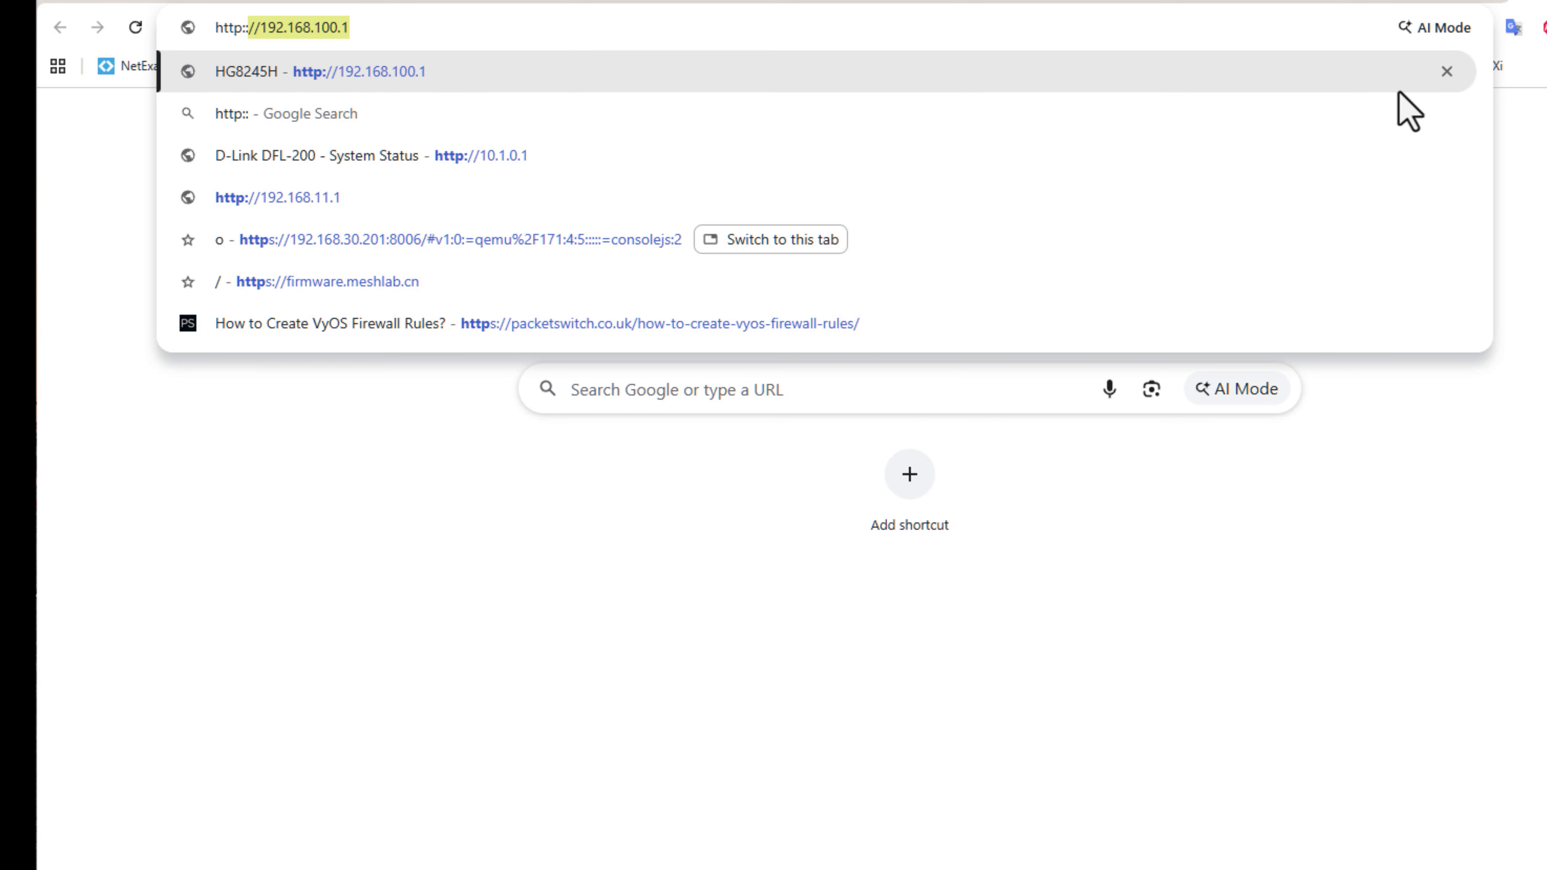
{"action": "left_click", "coordinate": [408, 27]}
{"action": "key", "text": "BackSpace"}
{"action": "key", "text": "BackSpace"}
{"action": "key", "text": "BackSpace"}
{"action": "key", "text": "BackSpace"}
{"action": "key", "text": "BackSpace"}
{"action": "key", "text": "BackSpace"}
{"action": "key", "text": "BackSpace"}
{"action": "key", "text": "BackSpace"}
{"action": "key", "text": "BackSpace"}
{"action": "key", "text": "BackSpace"}
{"action": "key", "text": "BackSpace"}
{"action": "key", "text": "BackSpace"}
{"action": "key", "text": "BackSpace"}
{"action": "key", "text": "BackSpace"}
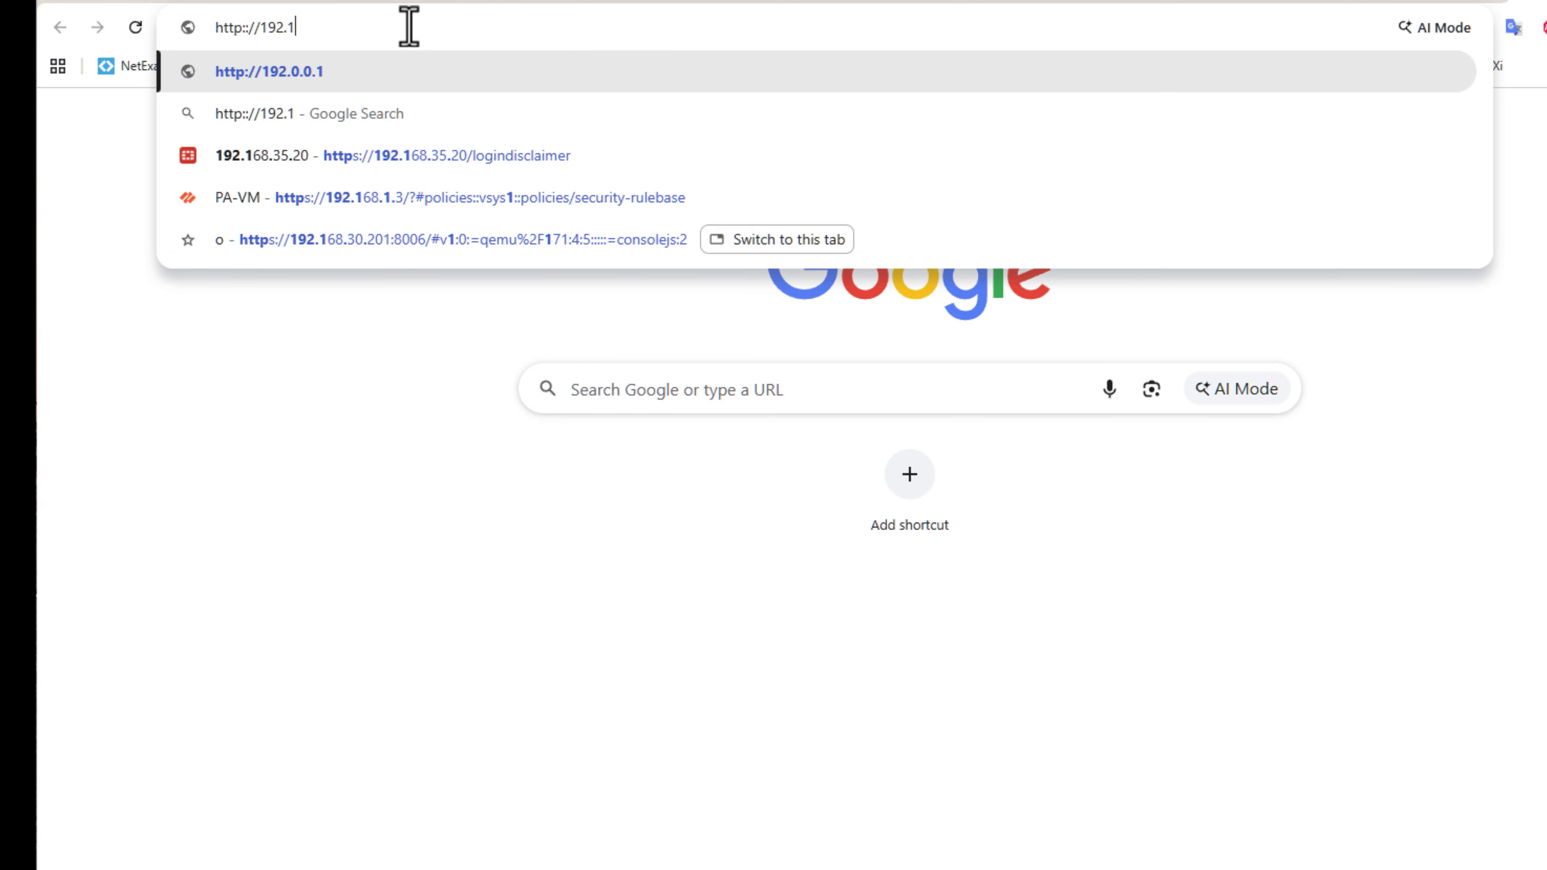
{"action": "key", "text": "BackSpace"}
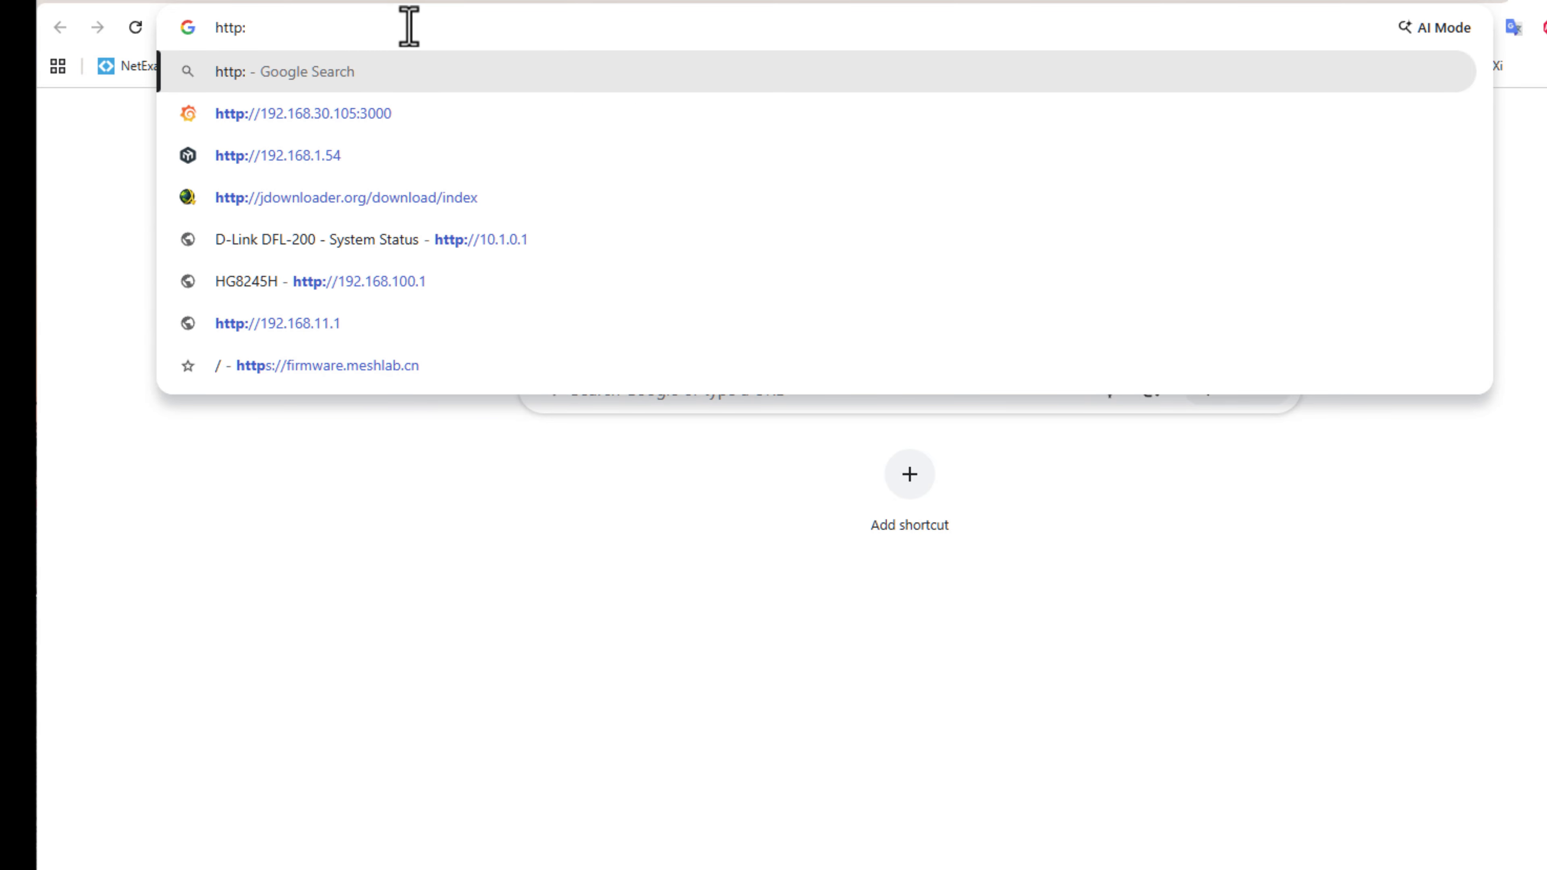
{"action": "type", "text": "//"}
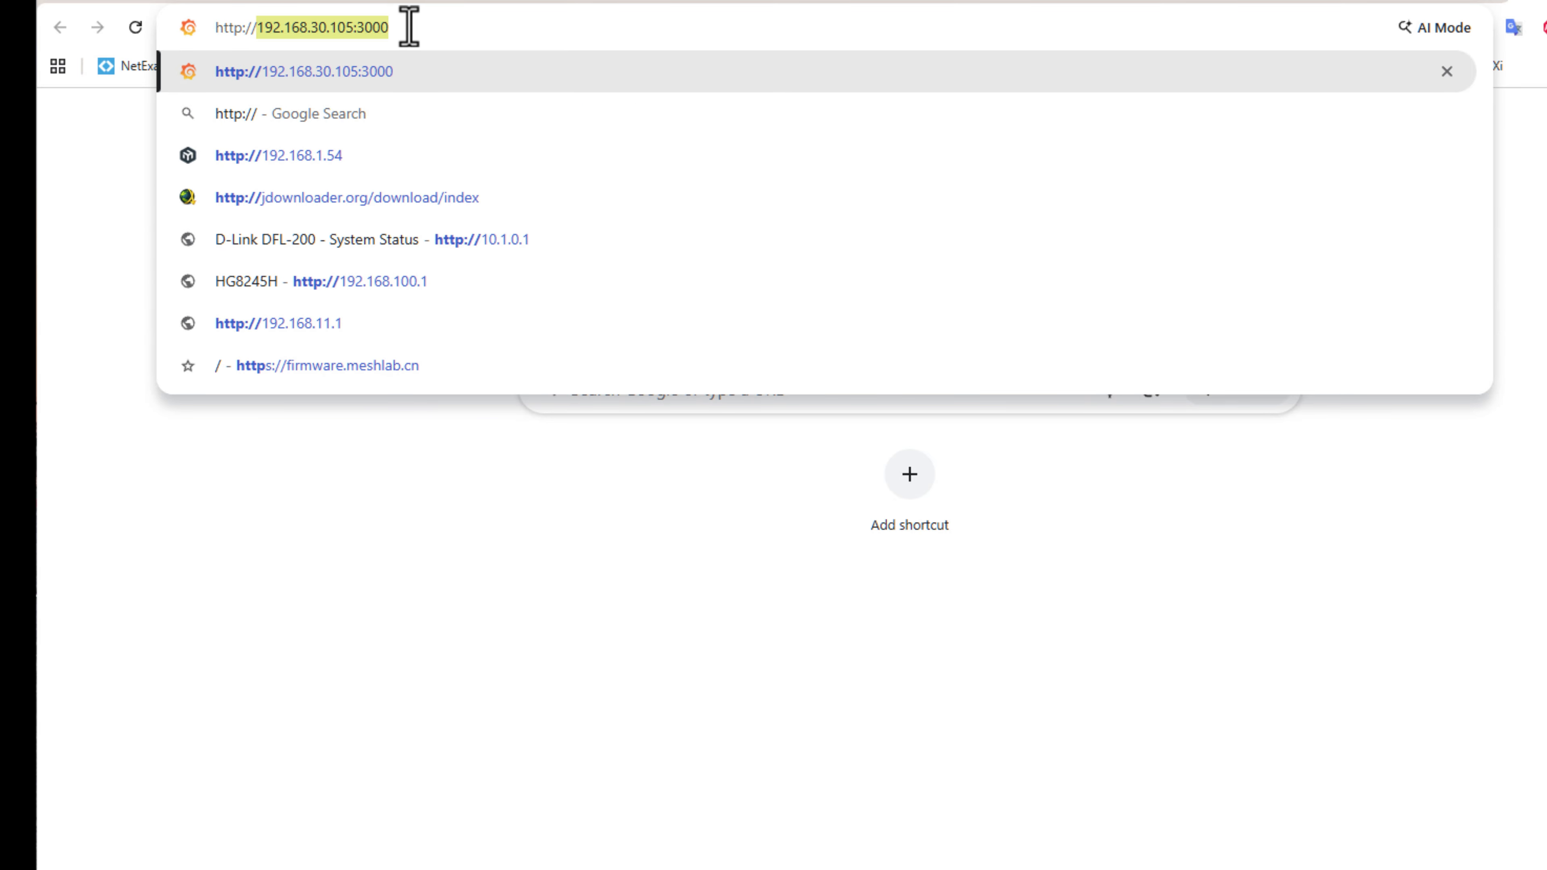
{"action": "type", "text": "41.248.69.197"}
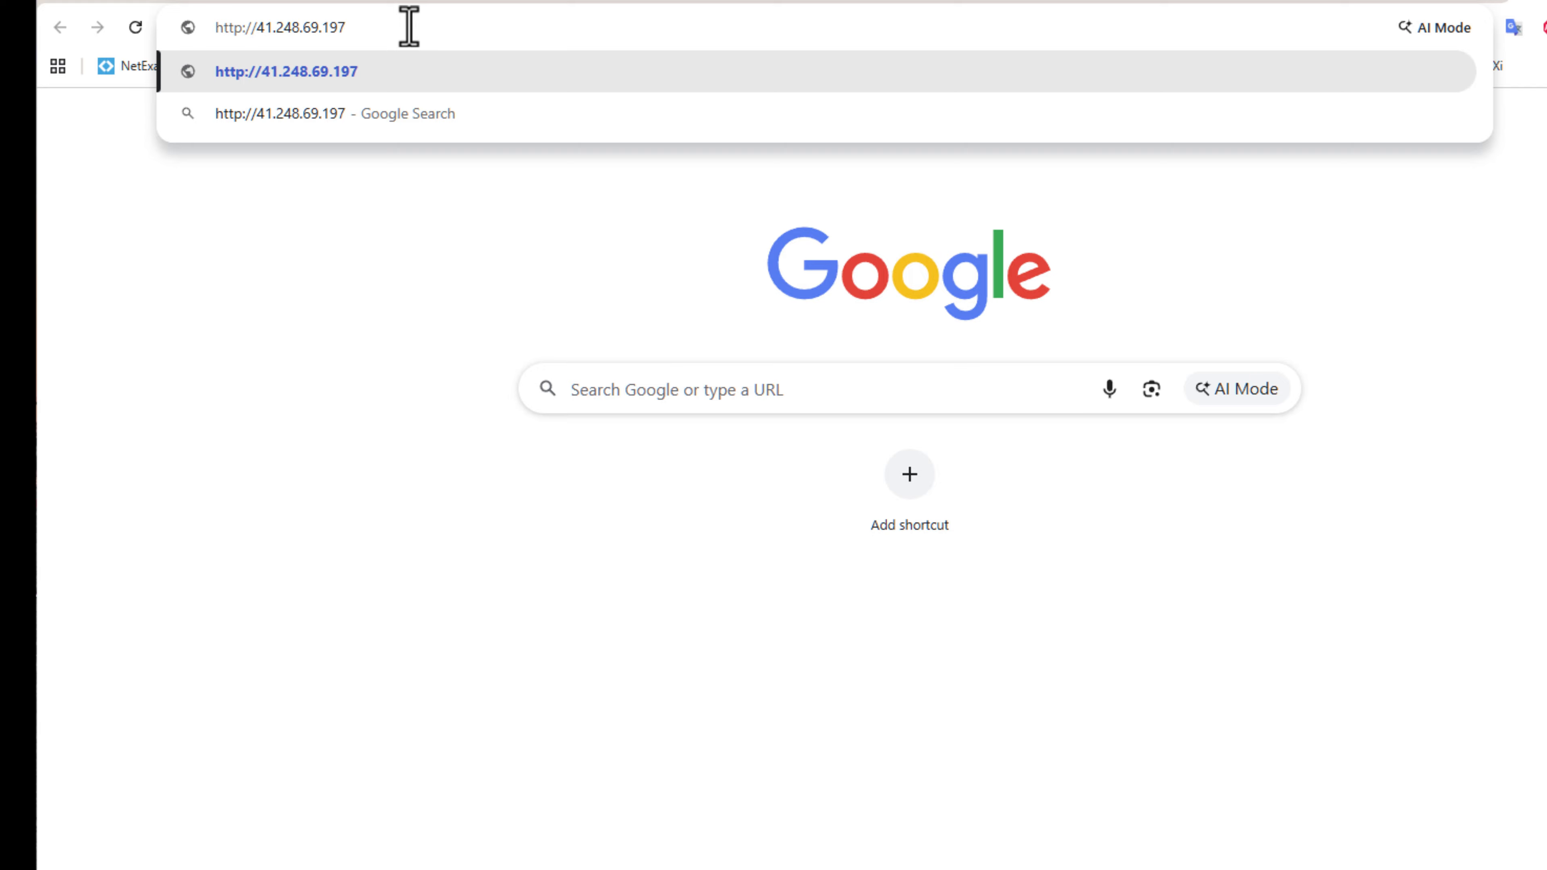
{"action": "type", "text": ":"}
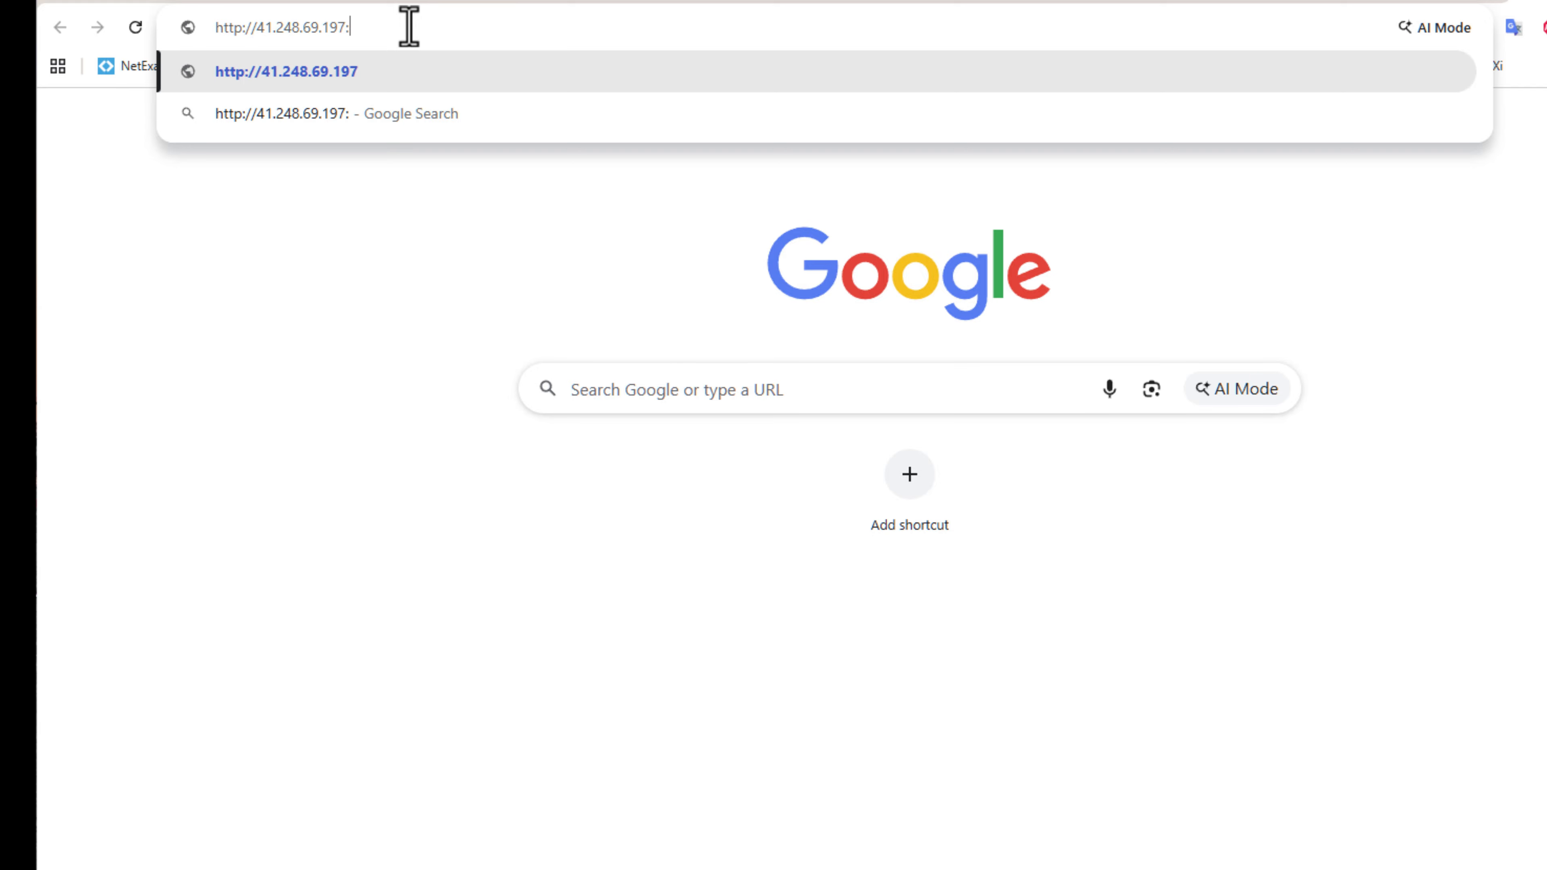
{"action": "type", "text": "3000"}
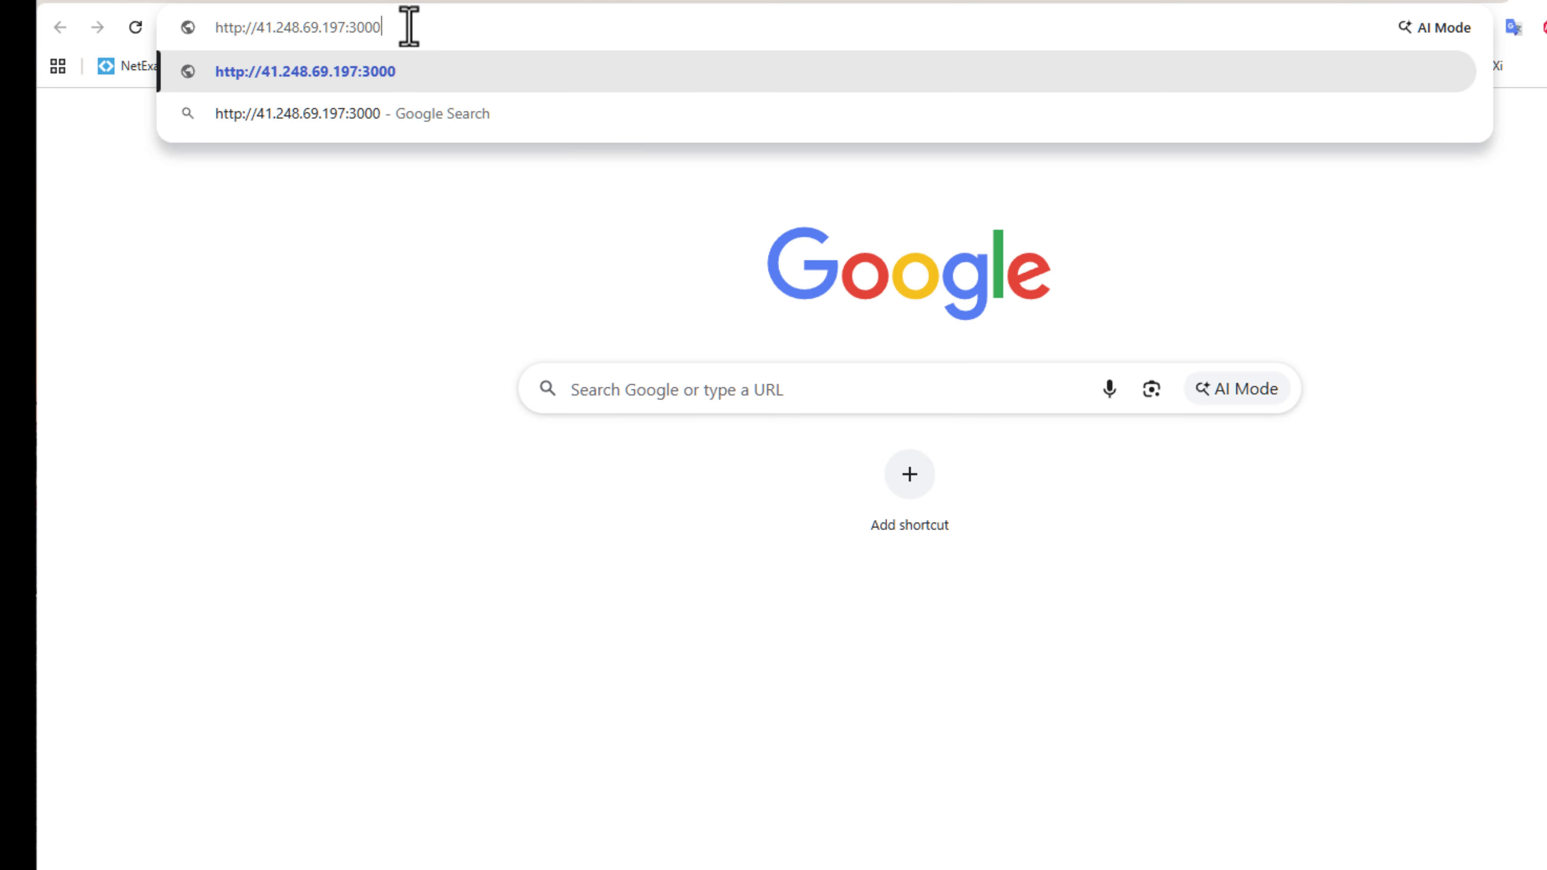
{"action": "key", "text": "Return"}
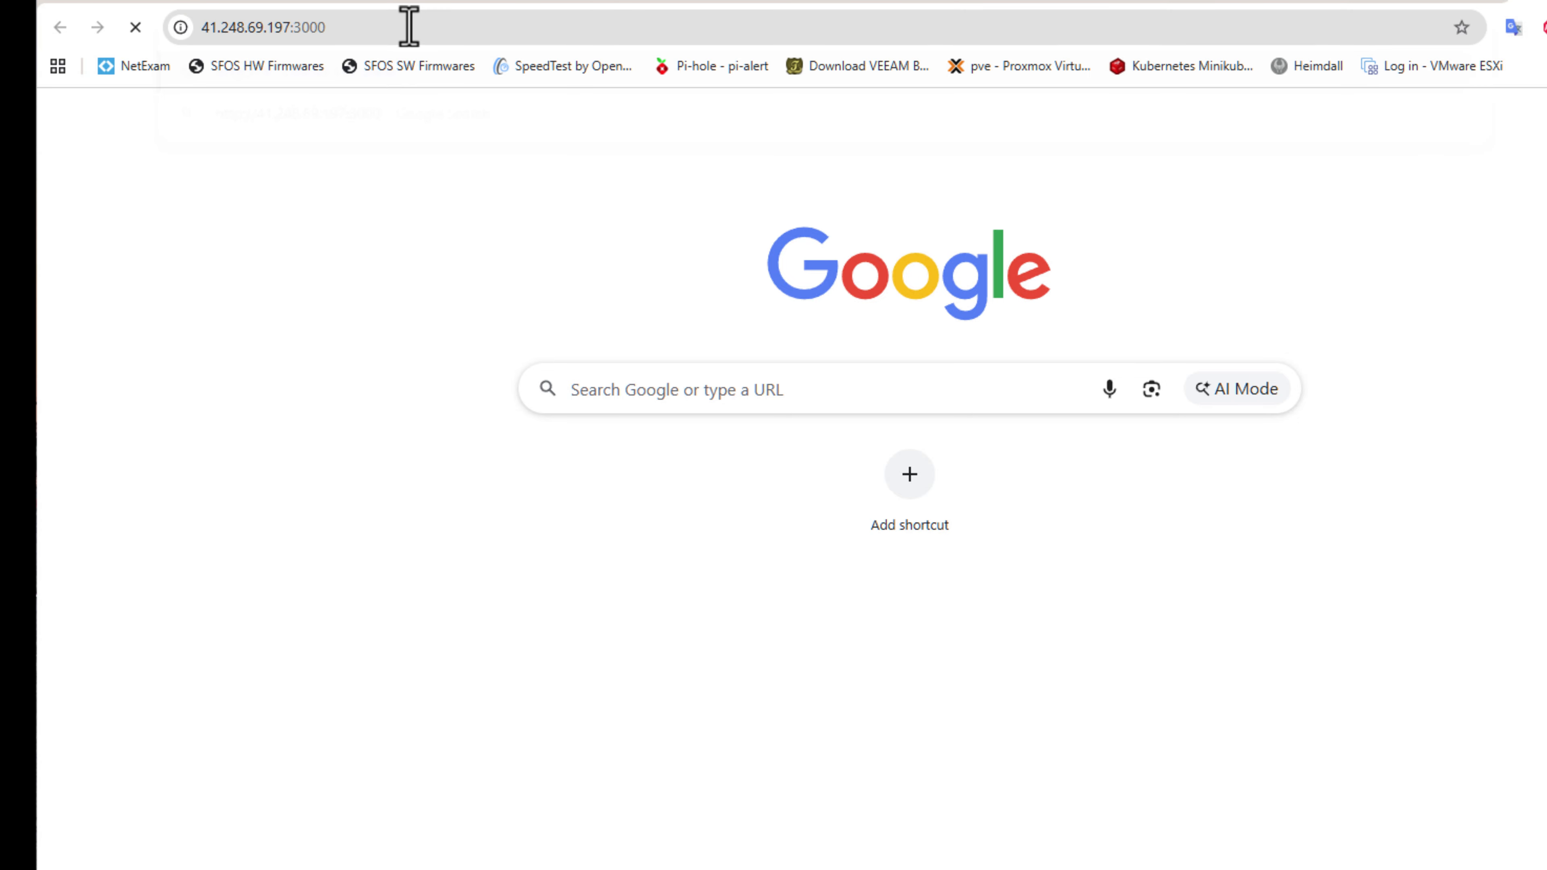